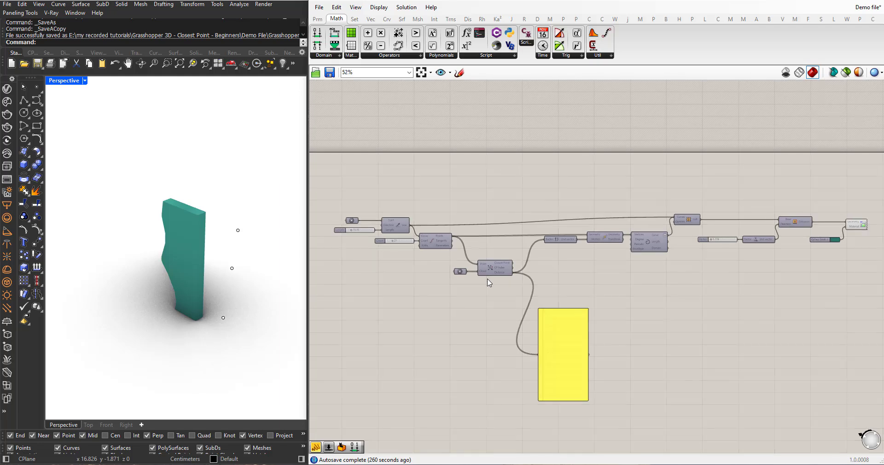
# Look over the closest-point definition, from the base line and division points to the distance panel and loft
pyautogui.scroll(1, 503, 297)
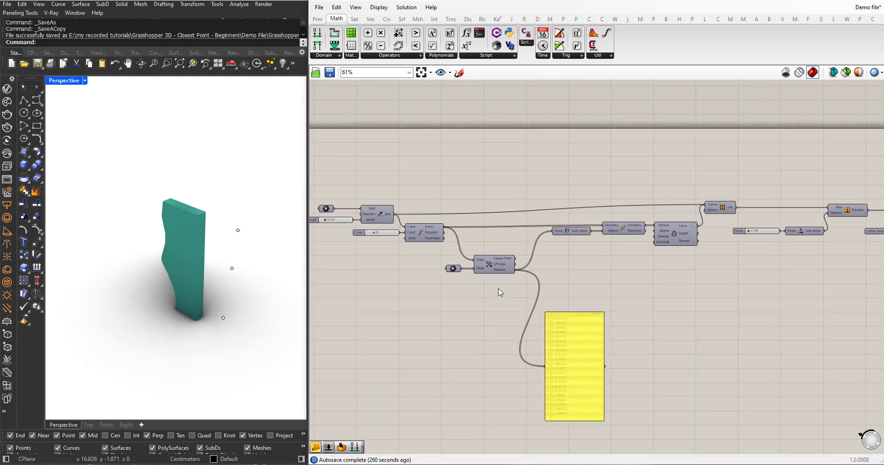
pyautogui.moveTo(501, 292); pyautogui.dragTo(463, 292, button='right')
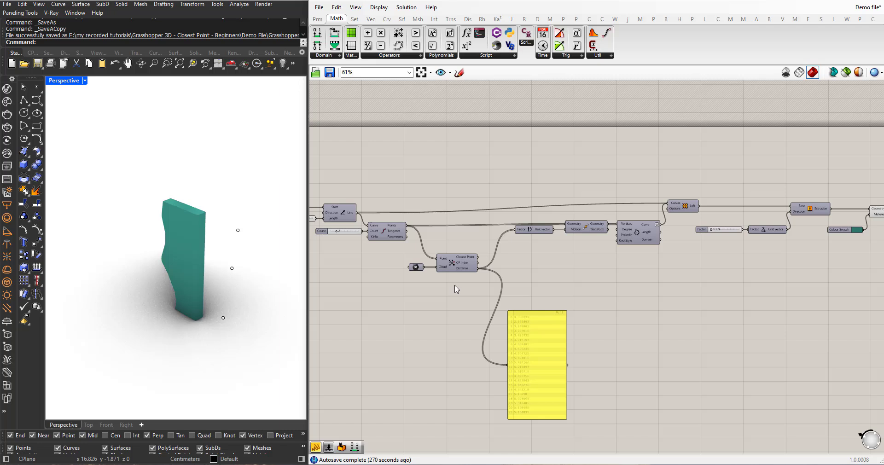
pyautogui.moveTo(456, 288); pyautogui.dragTo(467, 285, button='right')
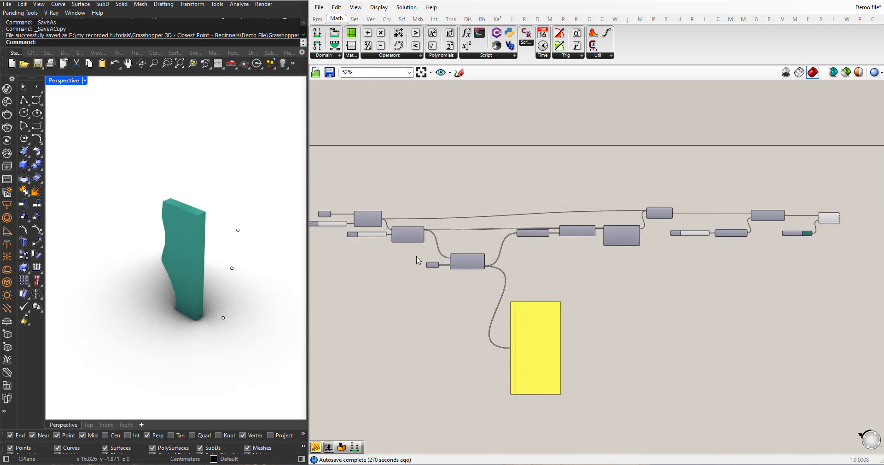
pyautogui.moveTo(413, 259); pyautogui.dragTo(420, 260, button='right')
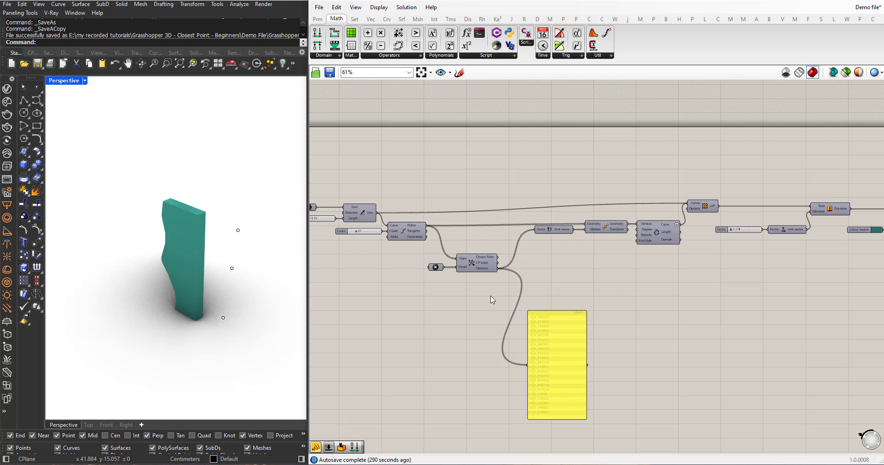
pyautogui.scroll(1, 475, 291)
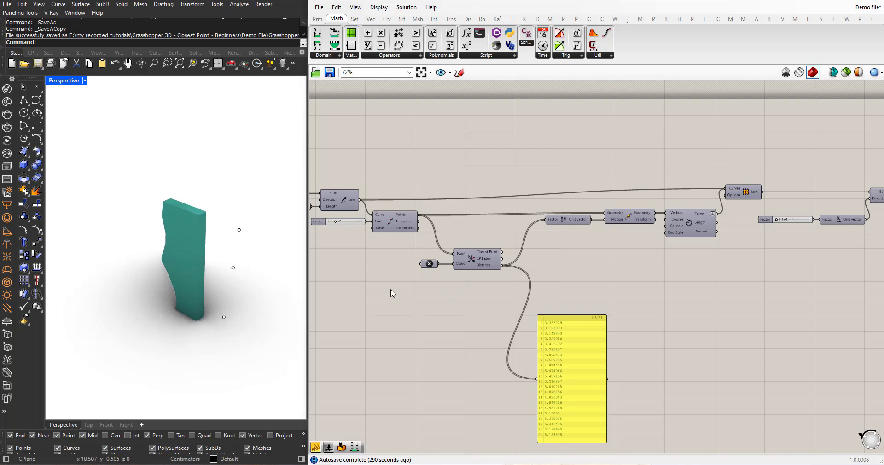
pyautogui.scroll(1, 479, 267)
pyautogui.scroll(1, 479, 266)
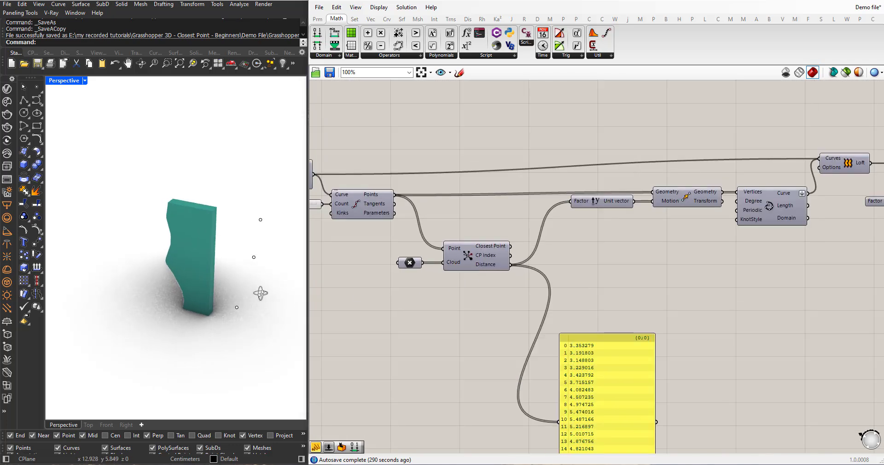
pyautogui.moveTo(405, 285); pyautogui.dragTo(445, 296, button='right')
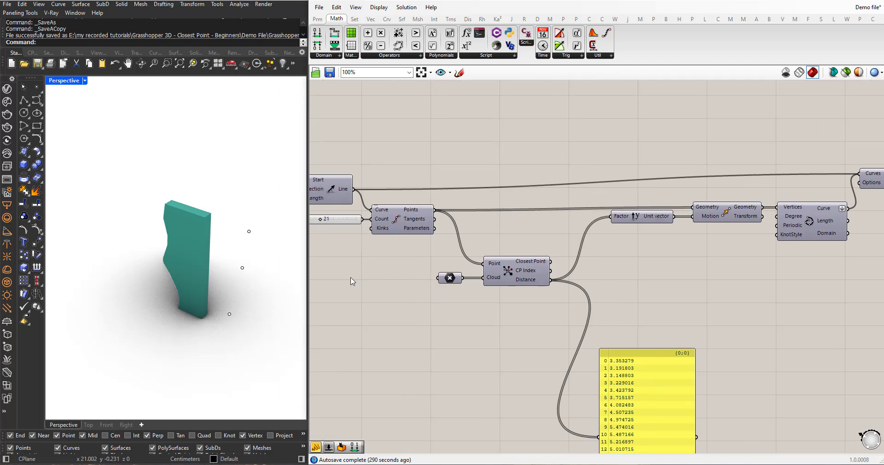
# Move the middle attractor point along the Y direction, closer to the wall
pyautogui.moveTo(252, 296); pyautogui.dragTo(254, 282, button='right')
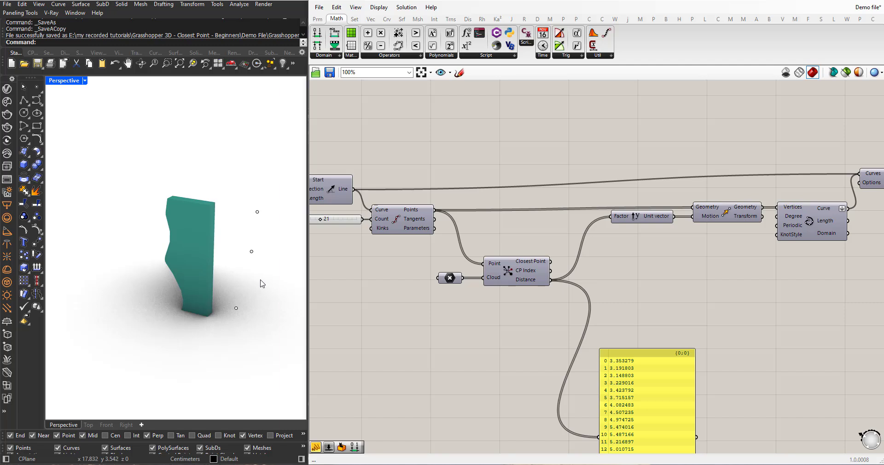
pyautogui.moveTo(261, 279); pyautogui.dragTo(244, 278, button='right')
pyautogui.click(241, 270)
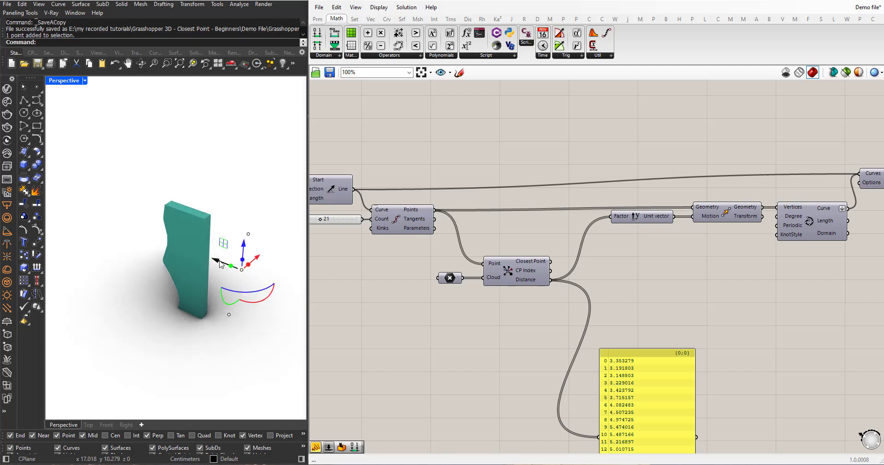
pyautogui.moveTo(242, 270); pyautogui.dragTo(201, 260)
pyautogui.moveTo(248, 301); pyautogui.dragTo(264, 288, button='right')
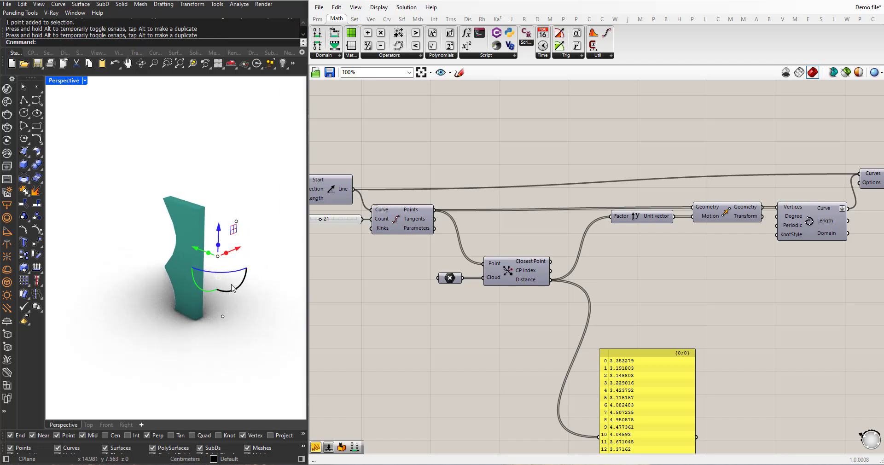
# Examine the distance list in the panel fed by the Closest Point component after the point's move
pyautogui.scroll(-1, 527, 271)
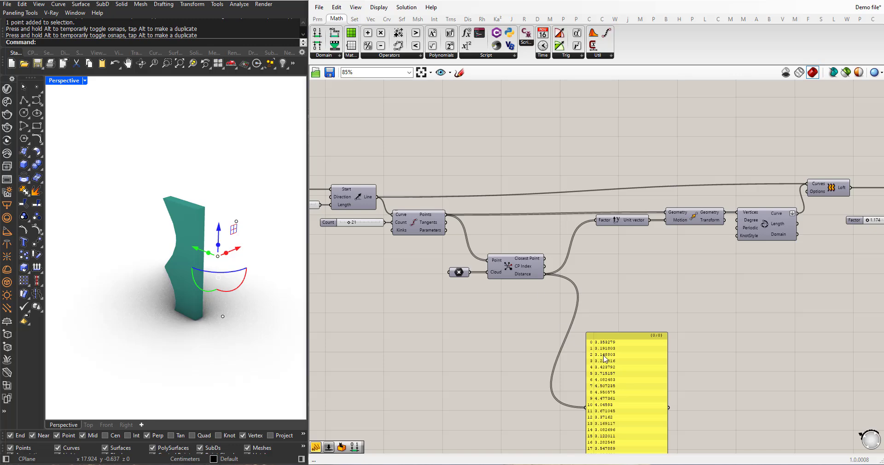
pyautogui.moveTo(604, 359); pyautogui.dragTo(621, 322)
pyautogui.scroll(1, 554, 294)
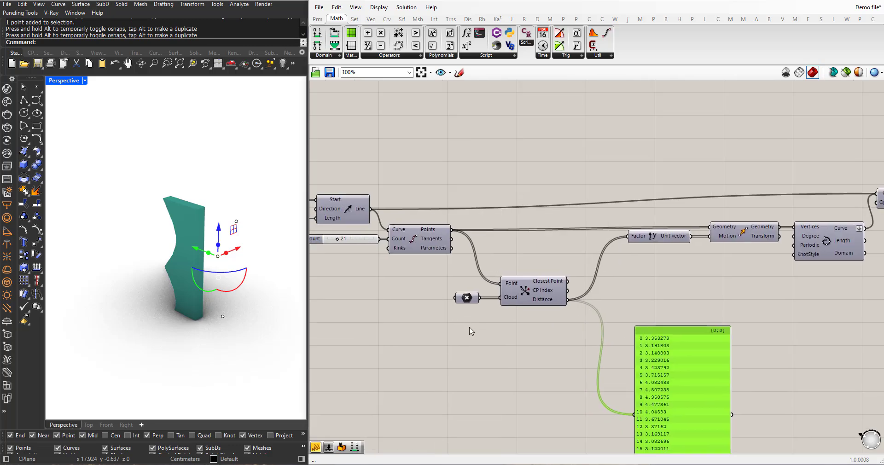
pyautogui.scroll(-2, 420, 280)
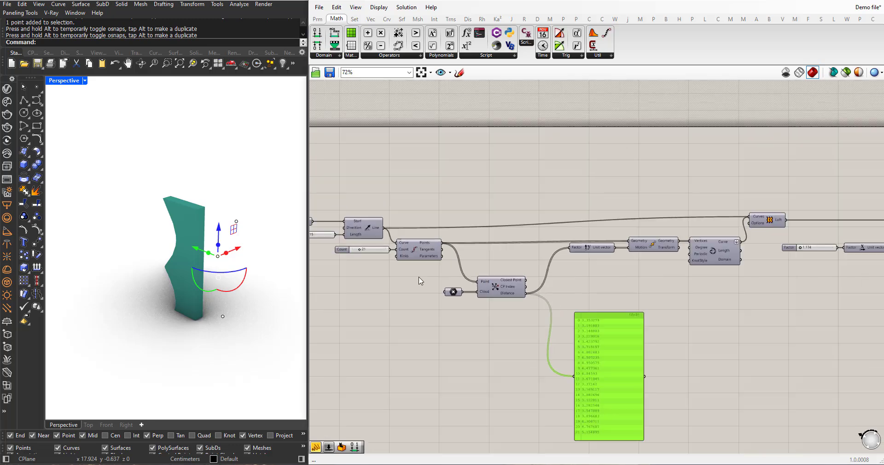
pyautogui.scroll(1, 447, 313)
pyautogui.moveTo(452, 331); pyautogui.dragTo(449, 288, button='right')
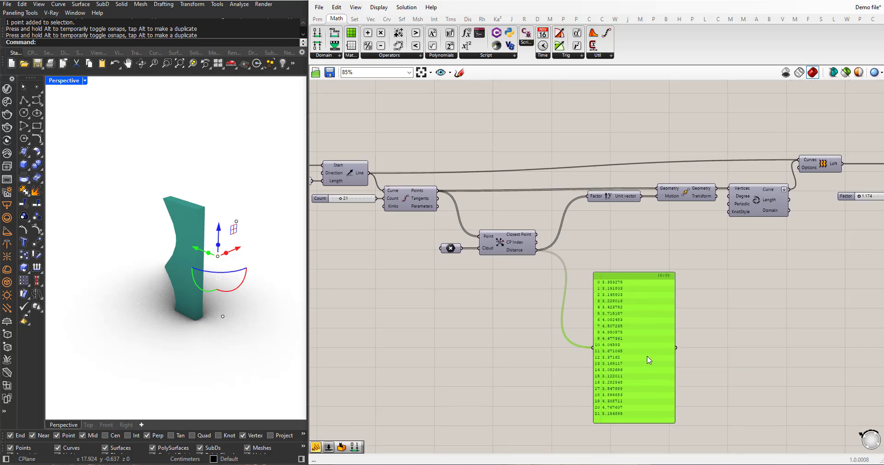
pyautogui.moveTo(648, 355); pyautogui.dragTo(615, 346, button='right')
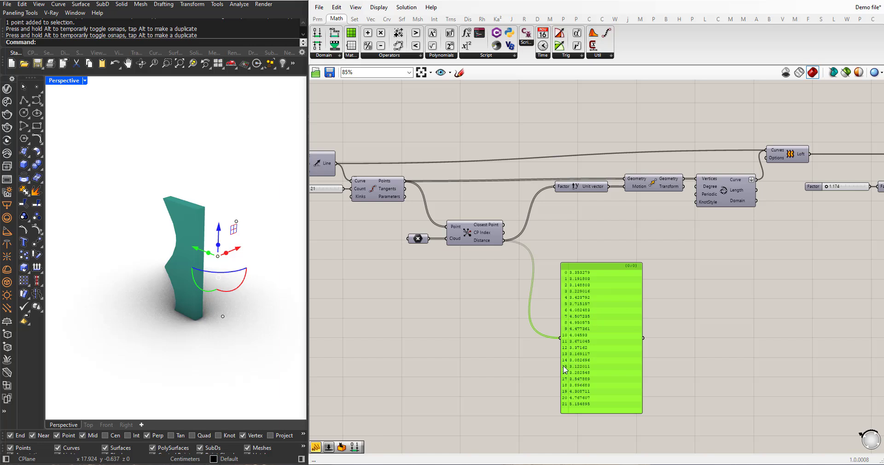
pyautogui.moveTo(432, 309); pyautogui.dragTo(476, 322, button='right')
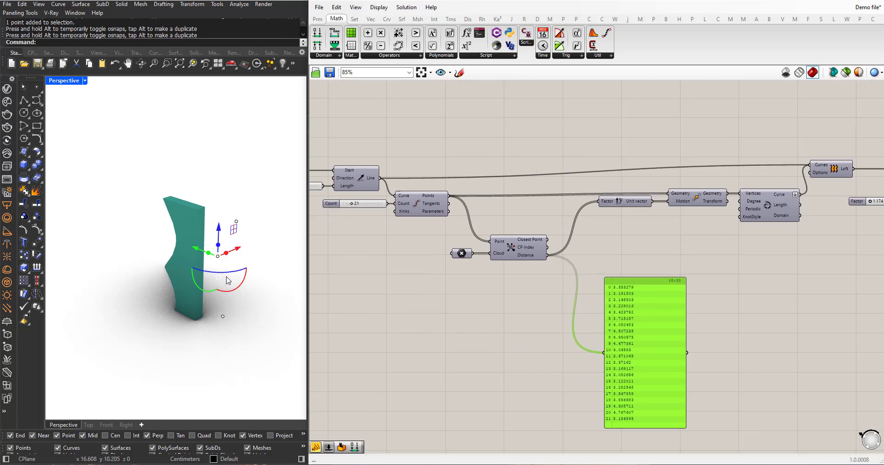
# Turn on the preview of the Divide Curve component to check its points on the wall, and hide it again
pyautogui.moveTo(369, 244); pyautogui.dragTo(486, 306, button='right')
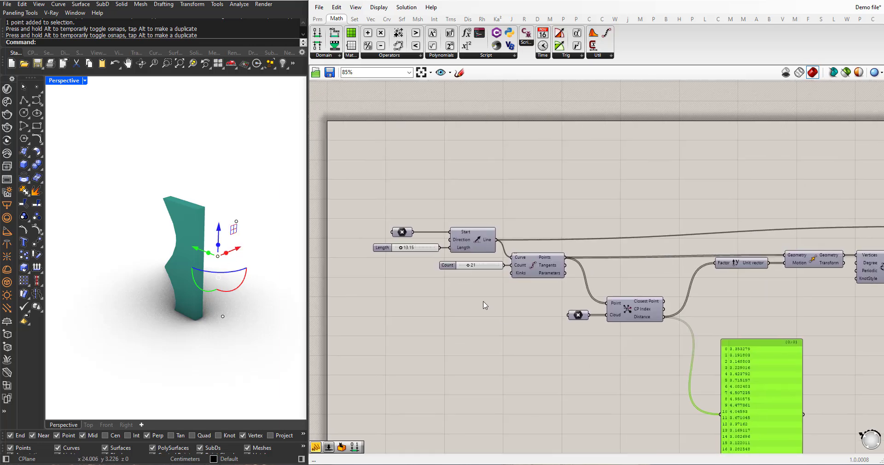
pyautogui.rightClick(529, 266)
pyautogui.click(544, 285)
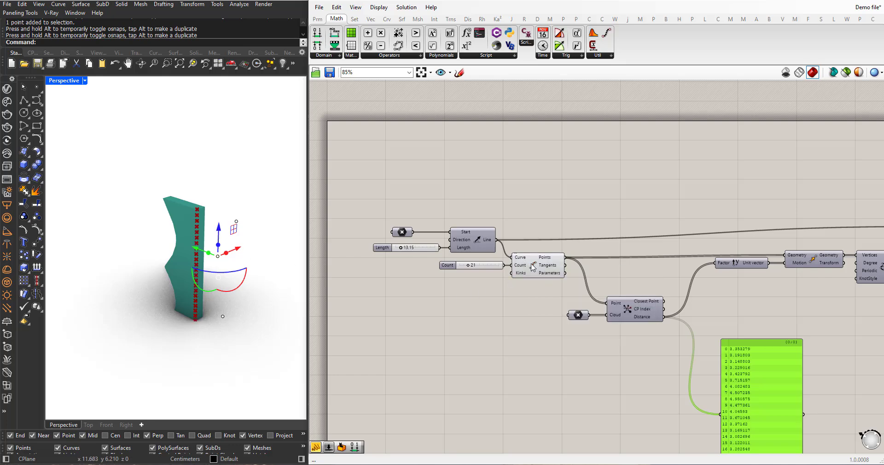
pyautogui.rightClick(533, 267)
pyautogui.click(543, 282)
# Compare the smallest and largest distances in the panel to understand the range of values across the division points
pyautogui.scroll(-3, 474, 206)
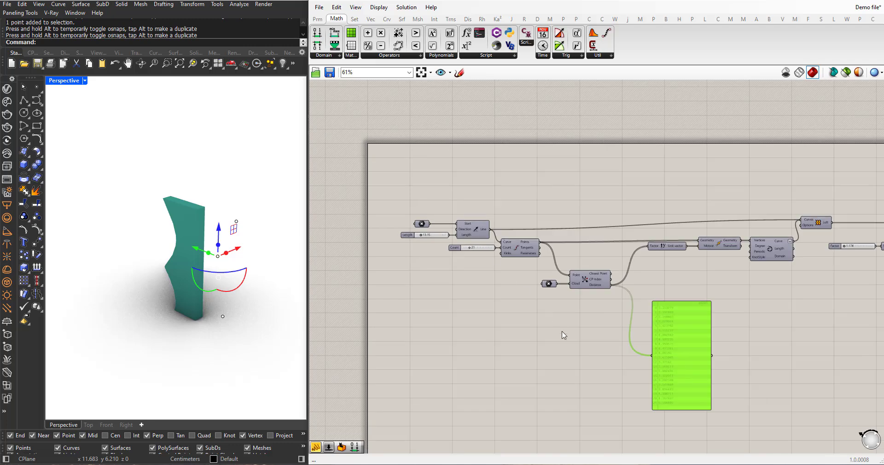
pyautogui.scroll(3, 596, 364)
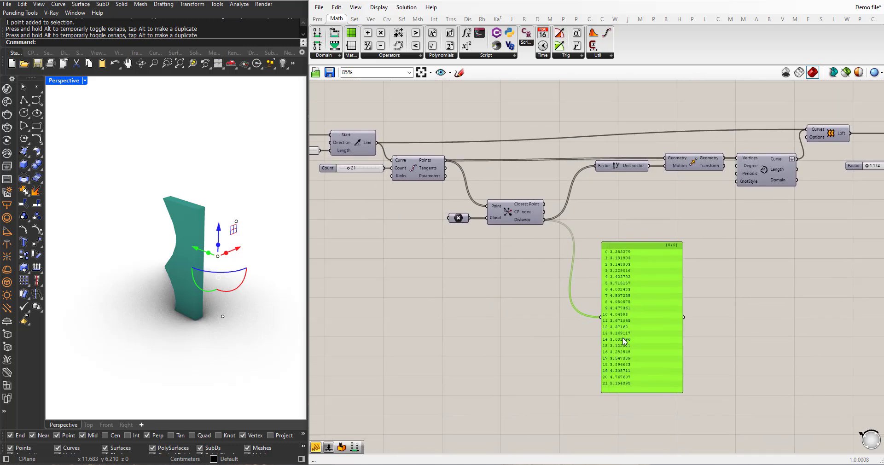
pyautogui.moveTo(633, 332); pyautogui.dragTo(604, 337)
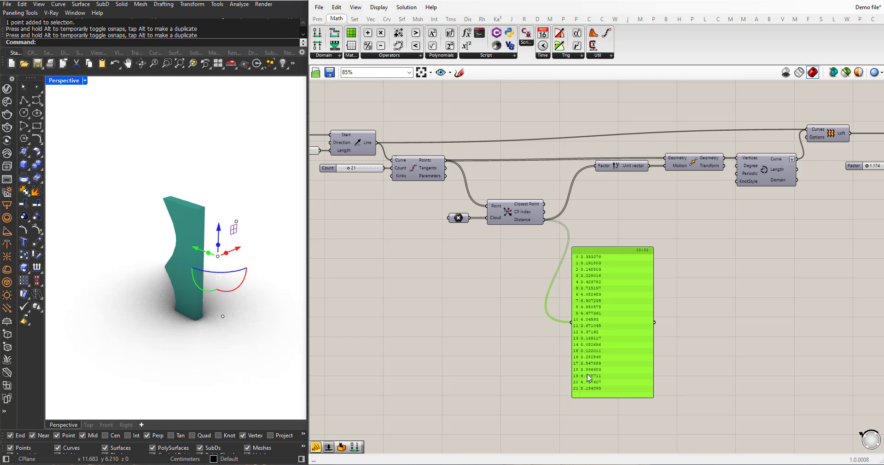
pyautogui.scroll(1, 589, 377)
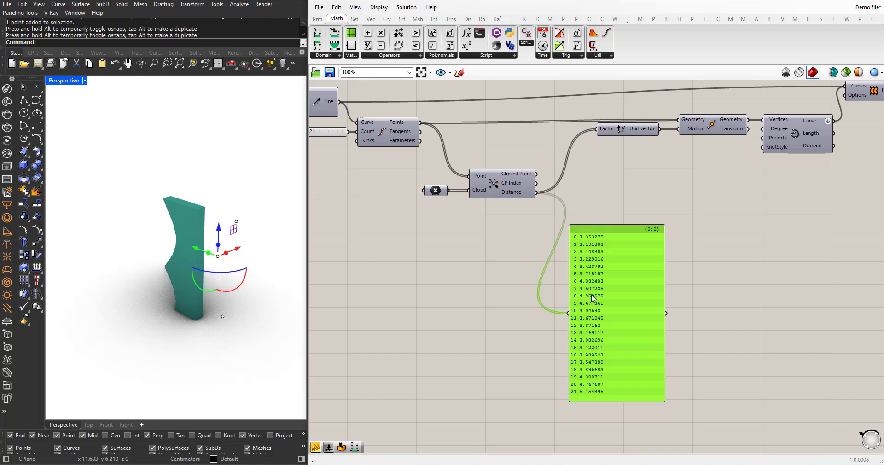
pyautogui.scroll(-1, 536, 314)
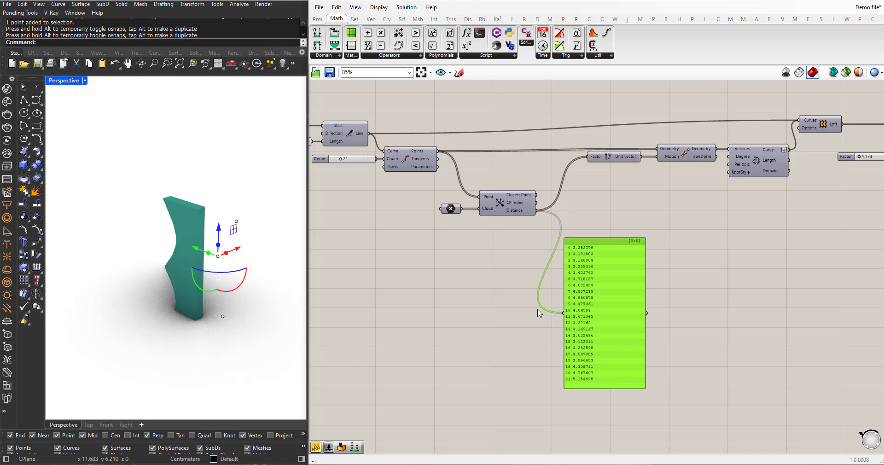
pyautogui.moveTo(537, 310); pyautogui.dragTo(537, 294, button='right')
pyautogui.moveTo(601, 301); pyautogui.dragTo(608, 289)
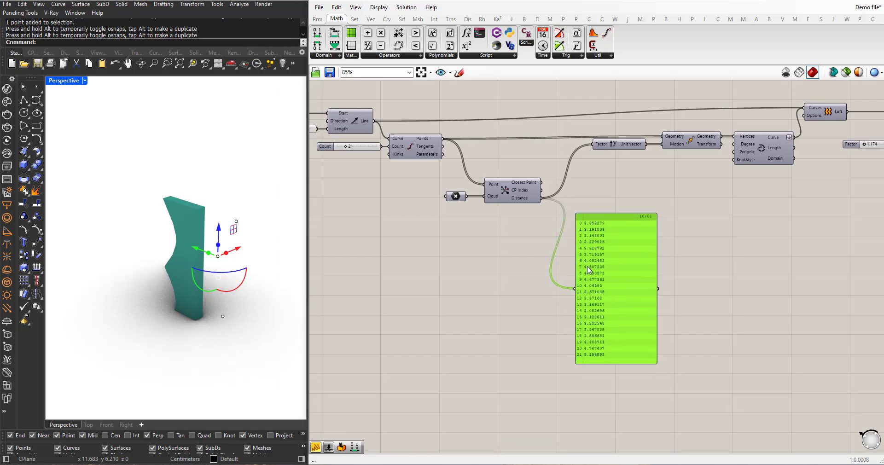
pyautogui.moveTo(497, 282); pyautogui.dragTo(523, 284, button='right')
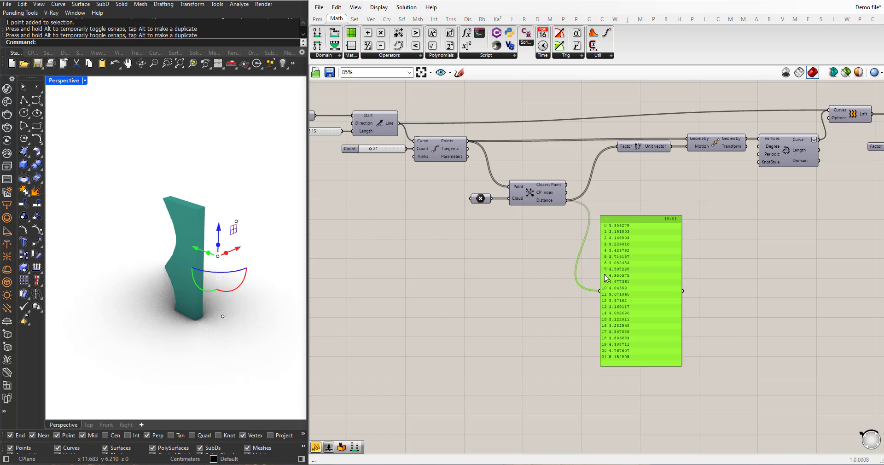
pyautogui.scroll(1, 619, 257)
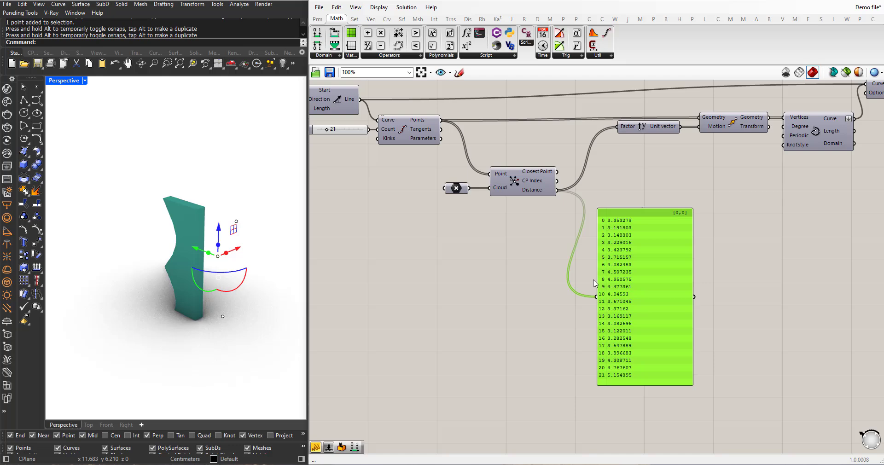
pyautogui.scroll(-3, 594, 282)
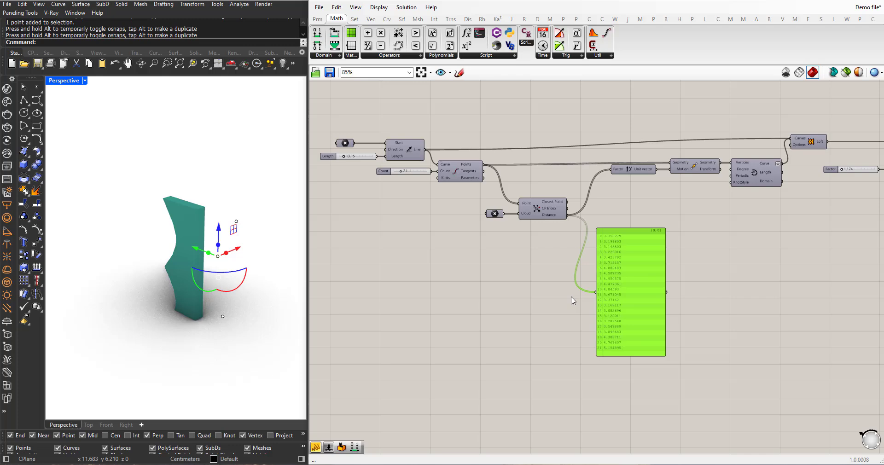
pyautogui.scroll(1, 573, 301)
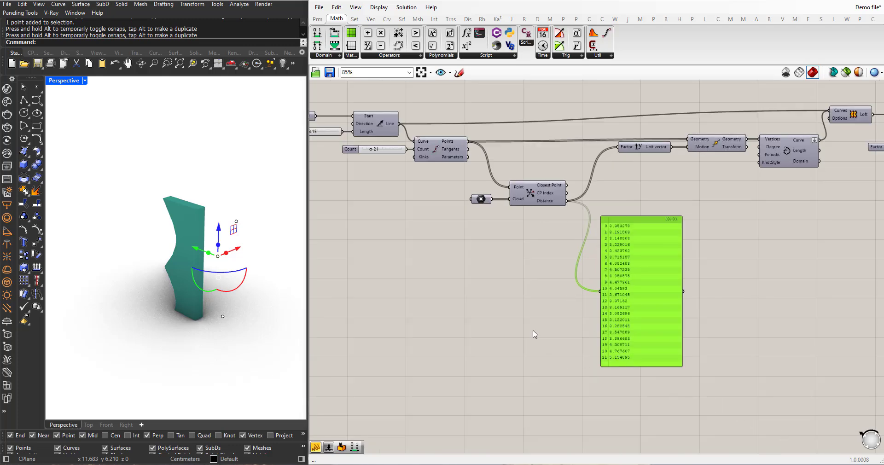
pyautogui.scroll(-1, 534, 335)
pyautogui.scroll(1, 618, 310)
# Move the distance panel down to free space and place a Remap Numbers component beside Closest Point
pyautogui.moveTo(618, 310); pyautogui.dragTo(570, 390)
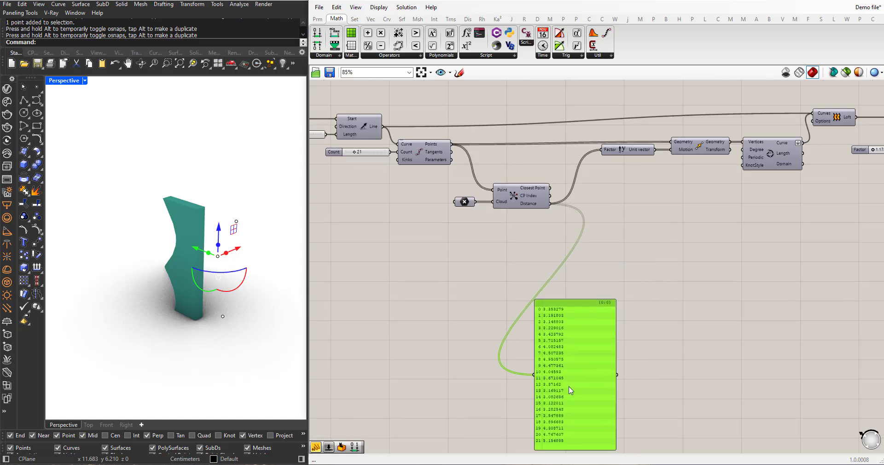
pyautogui.scroll(1, 581, 303)
pyautogui.doubleClick(638, 261)
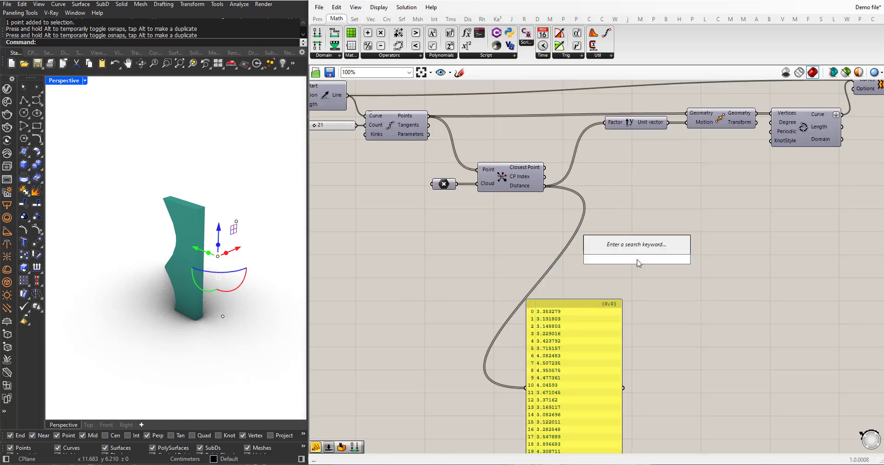
pyautogui.write('rema')
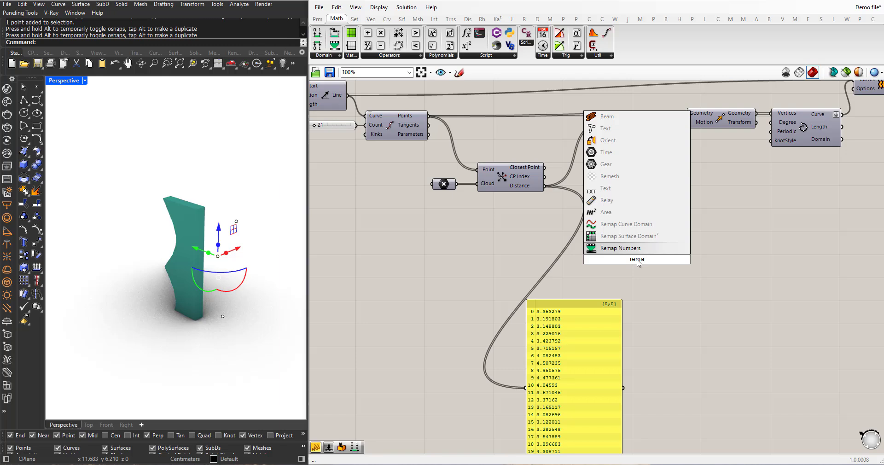
pyautogui.click(637, 249)
pyautogui.moveTo(637, 265); pyautogui.dragTo(645, 207)
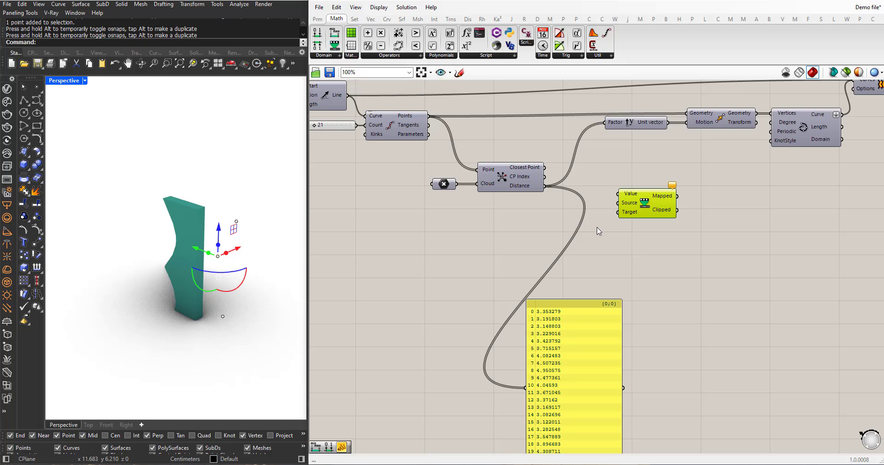
pyautogui.moveTo(647, 207); pyautogui.dragTo(682, 203)
# Shift the distance panel slightly up, closer to the Closest Point and Remap Numbers components
pyautogui.scroll(2, 578, 210)
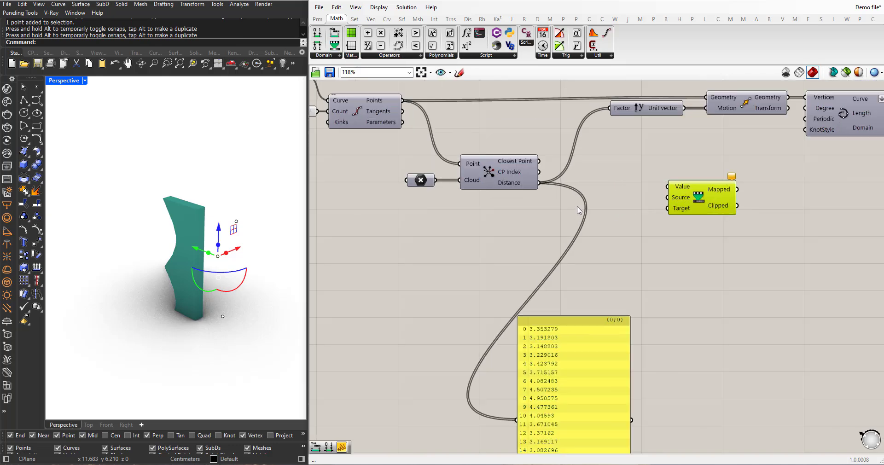
pyautogui.scroll(-2, 578, 210)
pyautogui.scroll(1, 577, 280)
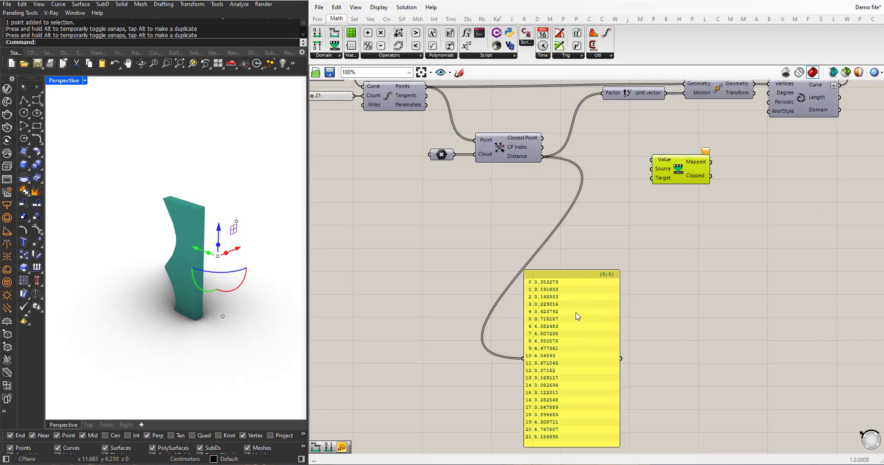
pyautogui.click(575, 272)
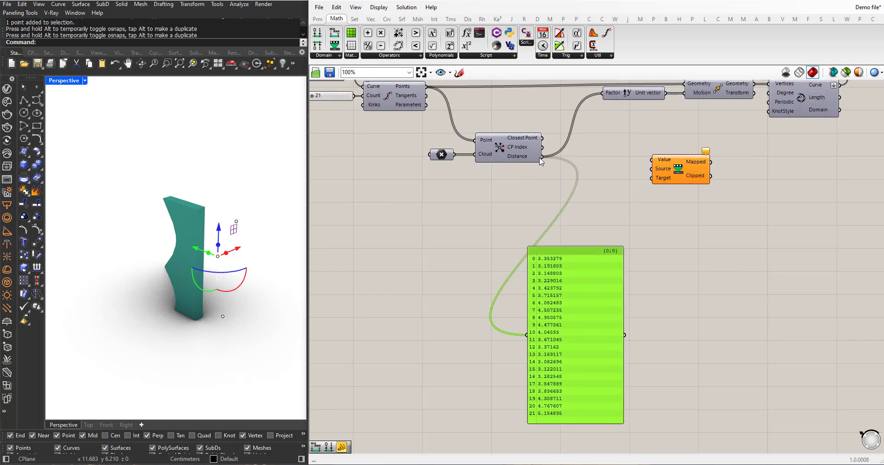
# Feed the Closest Point distances into the Value input of Remap Numbers and into a new Bounds component
pyautogui.moveTo(543, 156); pyautogui.dragTo(731, 166)
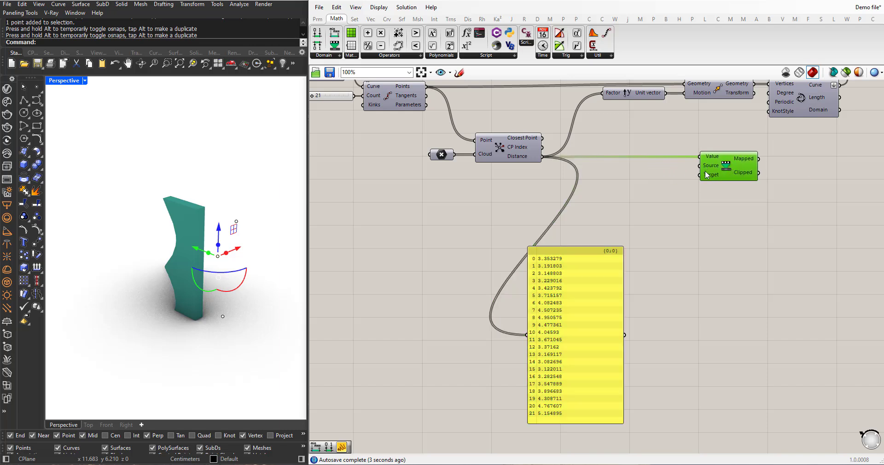
pyautogui.moveTo(642, 190); pyautogui.dragTo(571, 208, button='right')
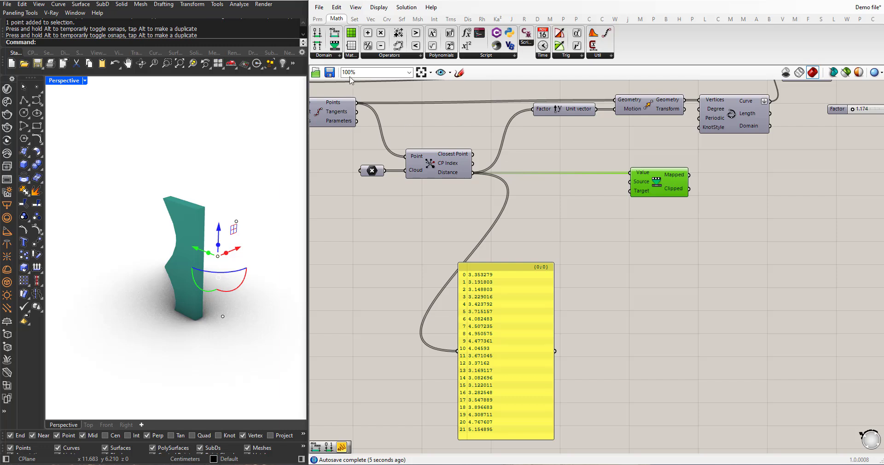
pyautogui.click(323, 55)
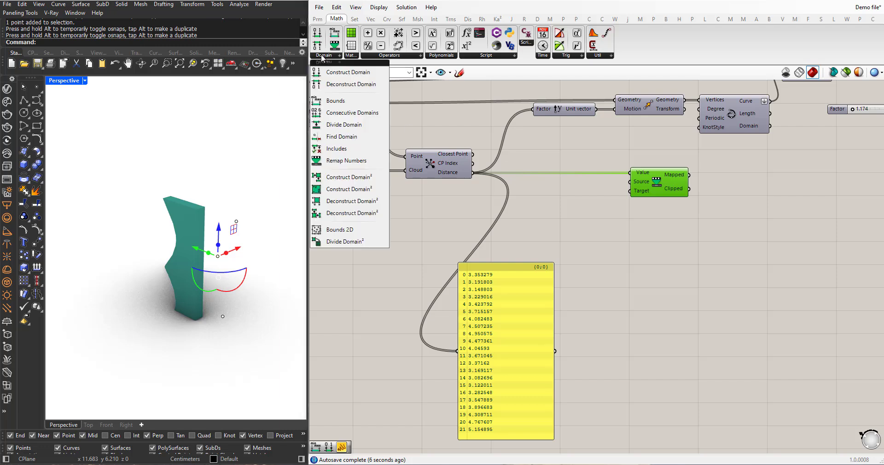
pyautogui.click(327, 101)
pyautogui.click(574, 219)
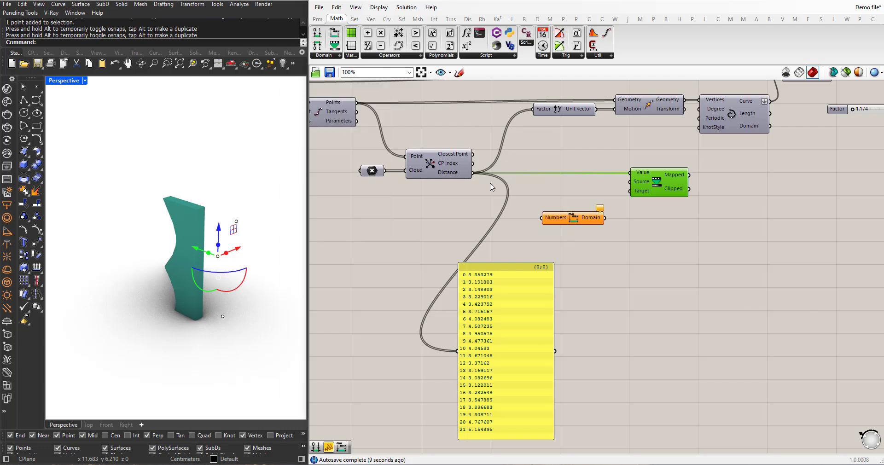
pyautogui.moveTo(473, 173); pyautogui.dragTo(542, 217)
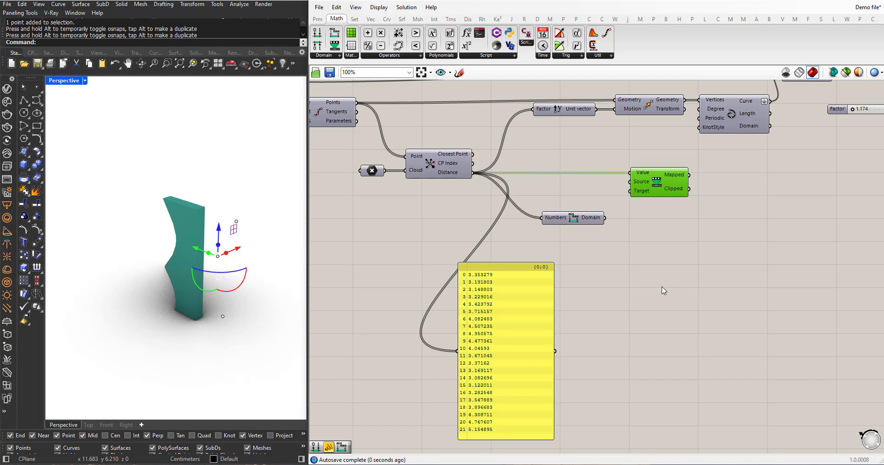
# Add a panel and connect it to the Domain output of the Bounds component
pyautogui.doubleClick(663, 290)
pyautogui.write('panel')
pyautogui.press('Return')
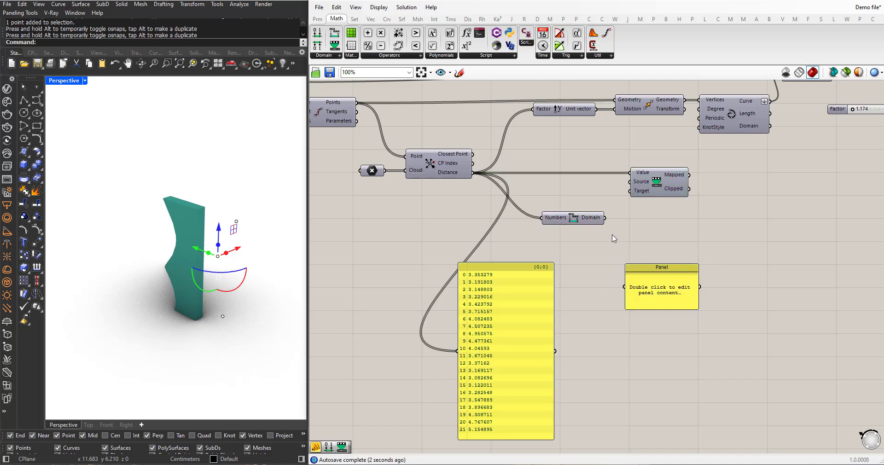
pyautogui.moveTo(604, 217); pyautogui.dragTo(624, 286)
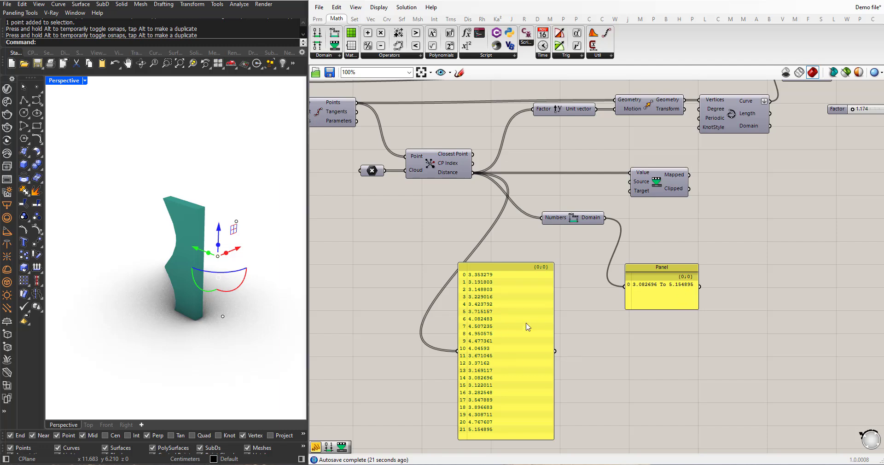
# Connect the Bounds domain to the Source input of Remap Numbers and rearrange the Bounds component and both panels
pyautogui.moveTo(570, 223); pyautogui.dragTo(629, 182)
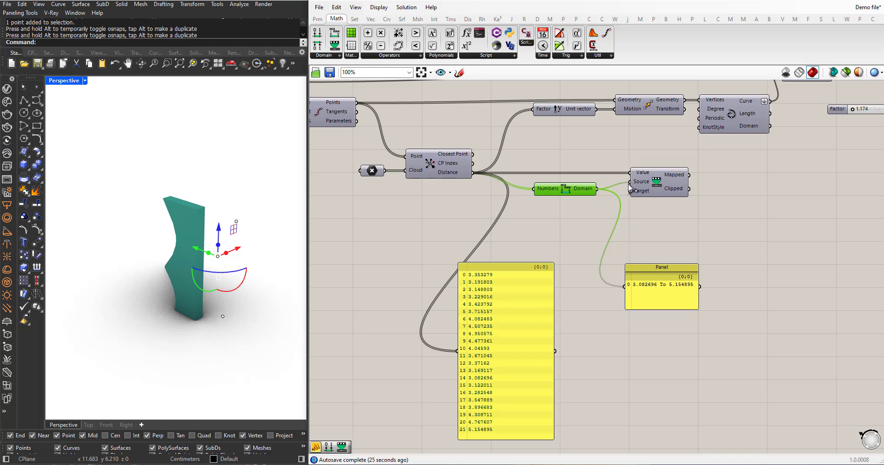
pyautogui.moveTo(656, 290); pyautogui.dragTo(722, 307)
pyautogui.moveTo(496, 340); pyautogui.dragTo(550, 365)
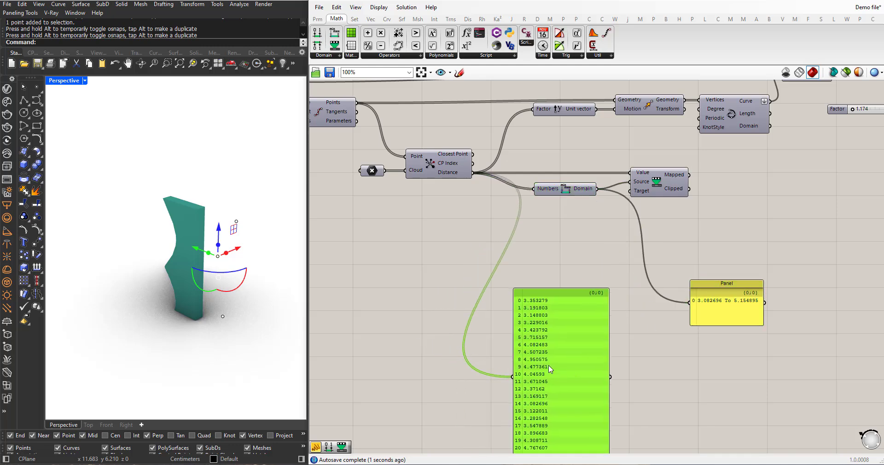
pyautogui.scroll(-1, 597, 282)
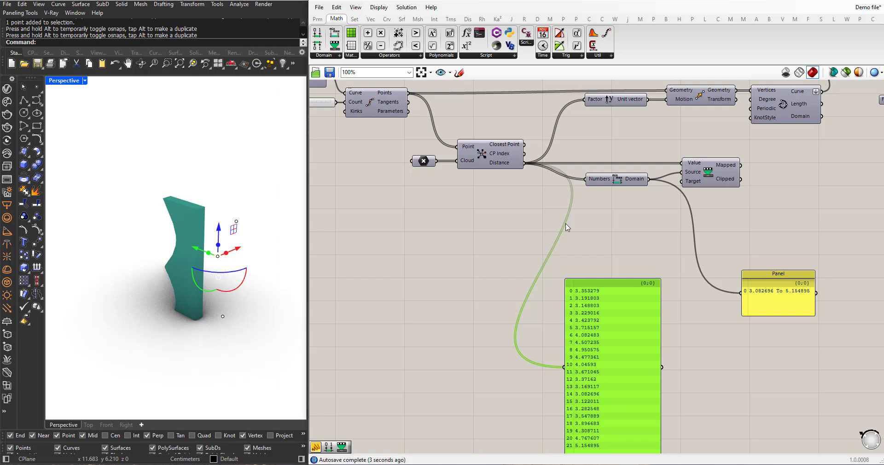
pyautogui.moveTo(619, 180); pyautogui.dragTo(622, 174)
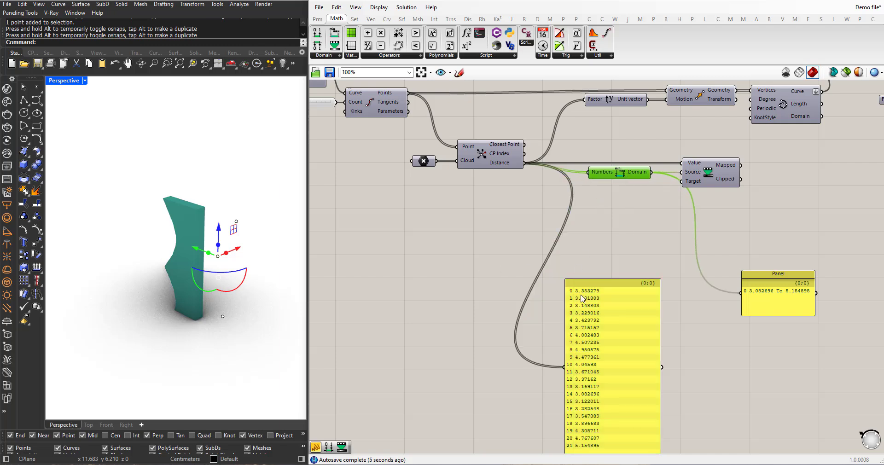
pyautogui.moveTo(582, 298)
pyautogui.mouseDown()
pyautogui.moveTo(583, 267)
pyautogui.moveTo(581, 295)
pyautogui.mouseUp()
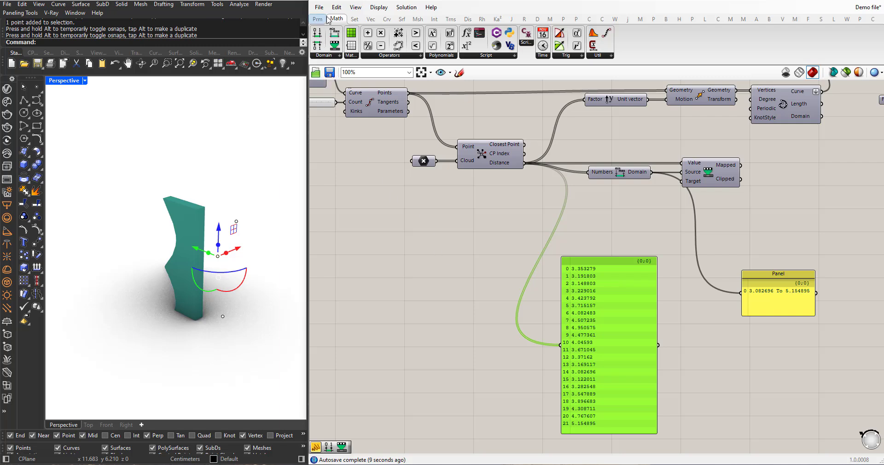
# Place a Construct Domain component on the canvas below Closest Point
pyautogui.click(332, 56)
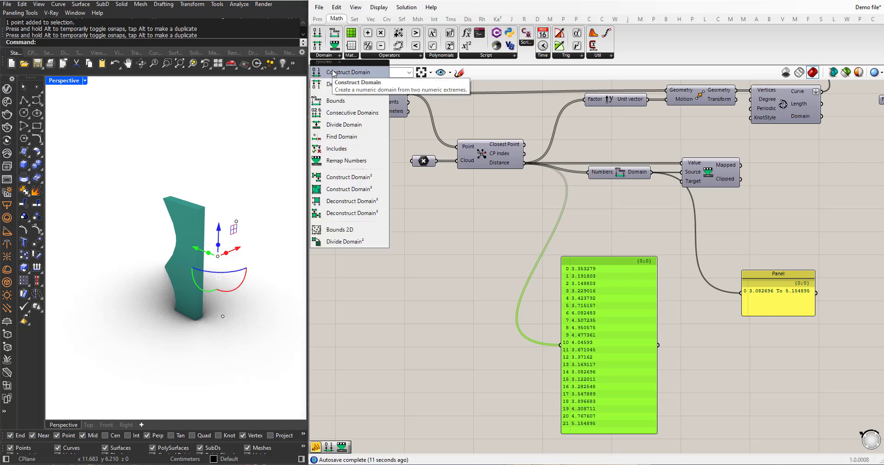
pyautogui.click(333, 72)
pyautogui.click(497, 243)
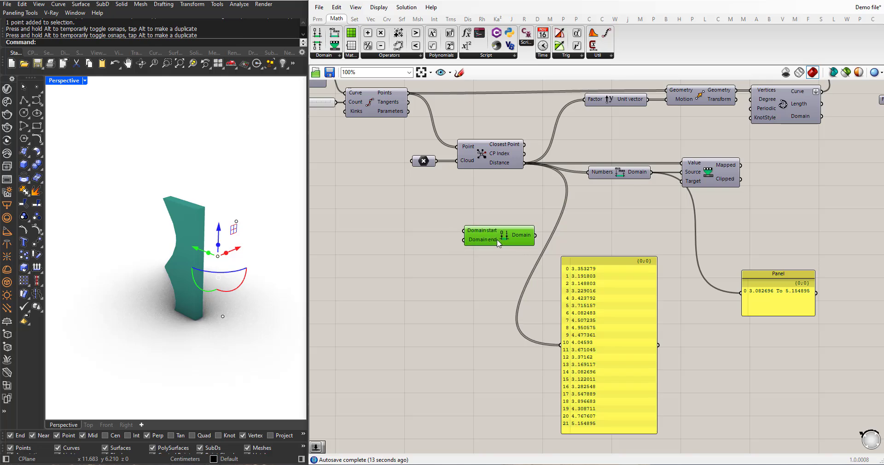
# Create a 15.00 number slider, duplicate it, and wire the two sliders to Domain start and Domain end
pyautogui.scroll(2, 414, 258)
pyautogui.doubleClick(399, 259)
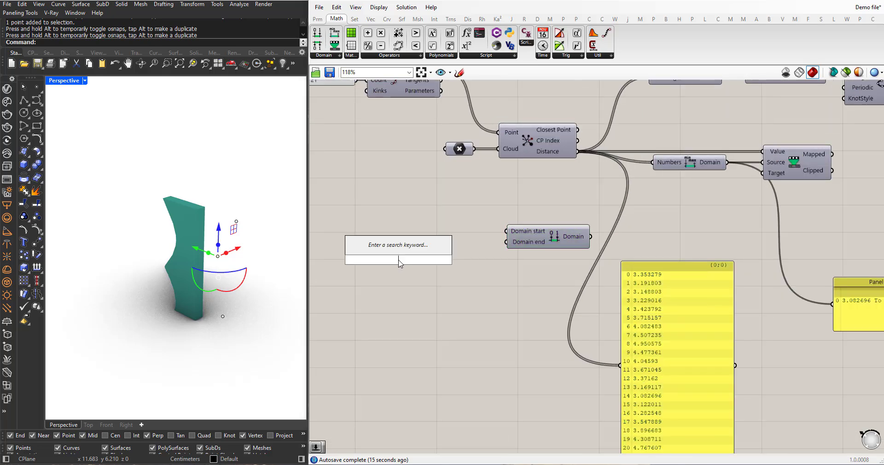
pyautogui.write('15.00')
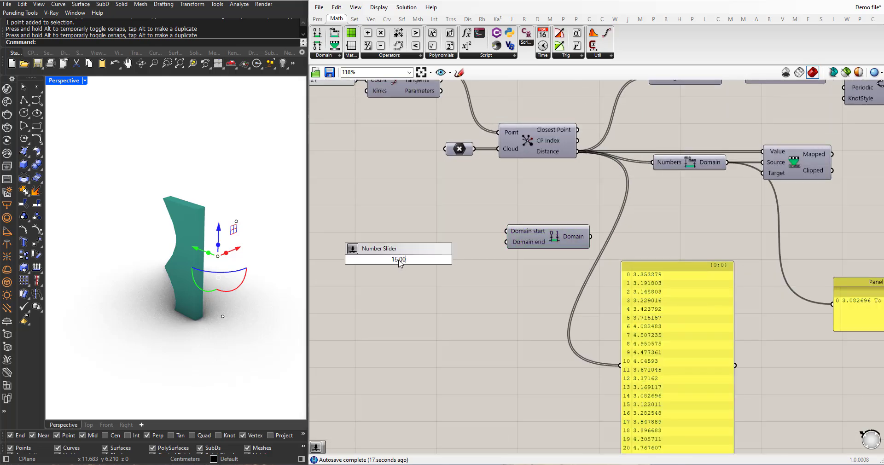
pyautogui.press('Return')
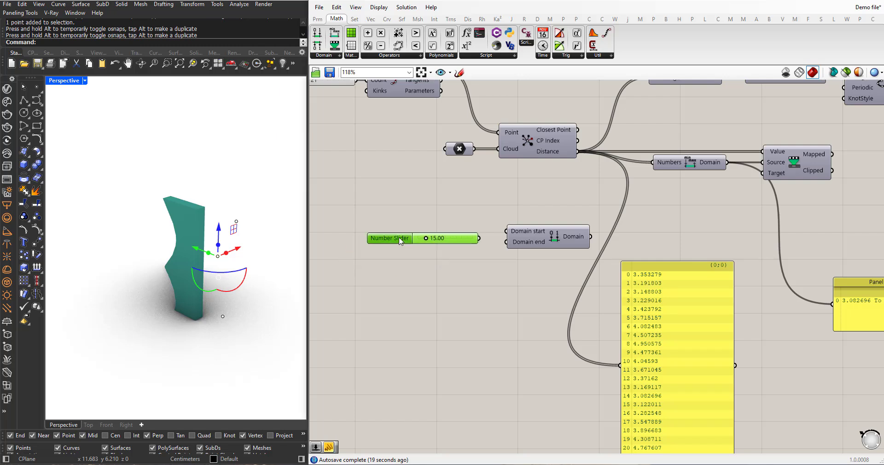
pyautogui.moveTo(409, 236); pyautogui.dragTo(412, 251)
pyautogui.moveTo(489, 232); pyautogui.dragTo(506, 242)
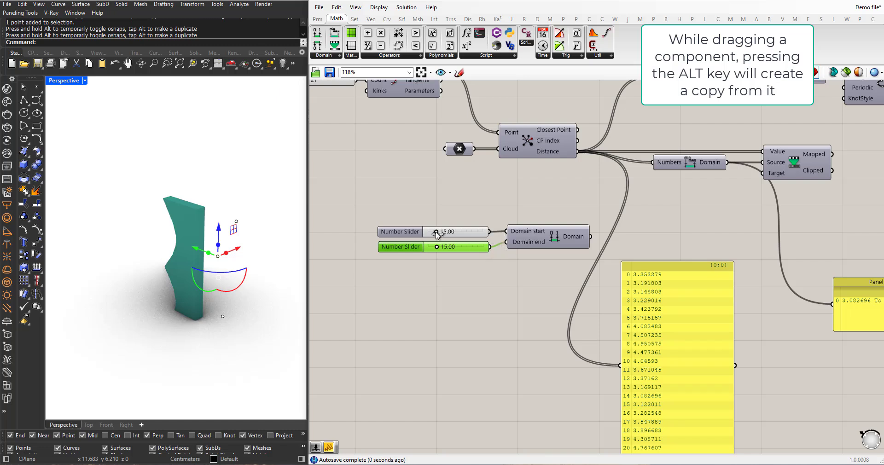
# Set the domain start to 2.38 and the end to 8.27, and connect the constructed domain to Remap Numbers' Target
pyautogui.moveTo(436, 232); pyautogui.dragTo(429, 233)
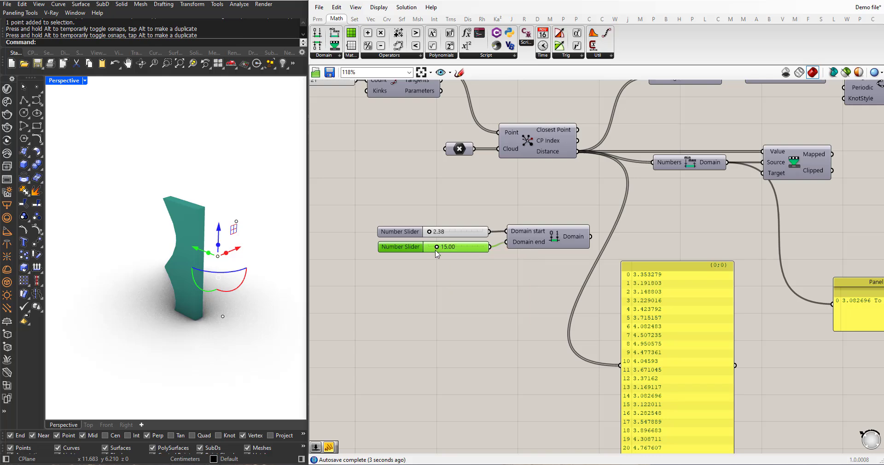
pyautogui.moveTo(435, 251); pyautogui.dragTo(432, 249)
pyautogui.scroll(-1, 458, 244)
pyautogui.scroll(1, 560, 252)
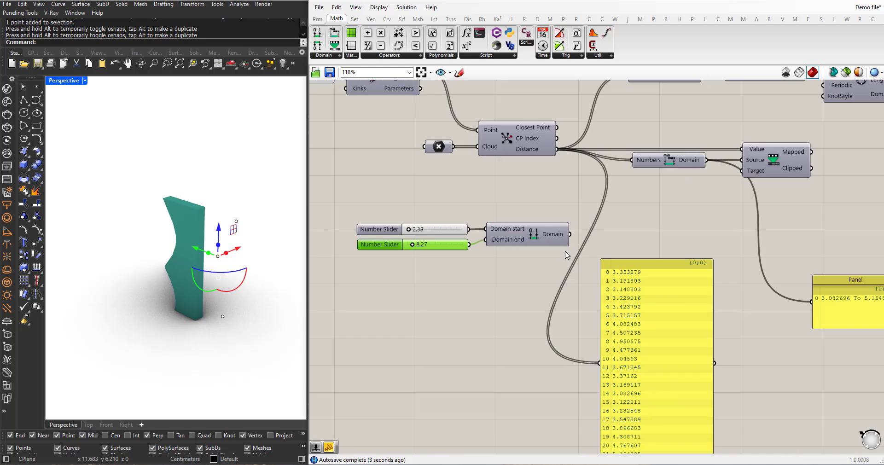
pyautogui.moveTo(570, 234); pyautogui.dragTo(728, 187)
pyautogui.scroll(-2, 519, 251)
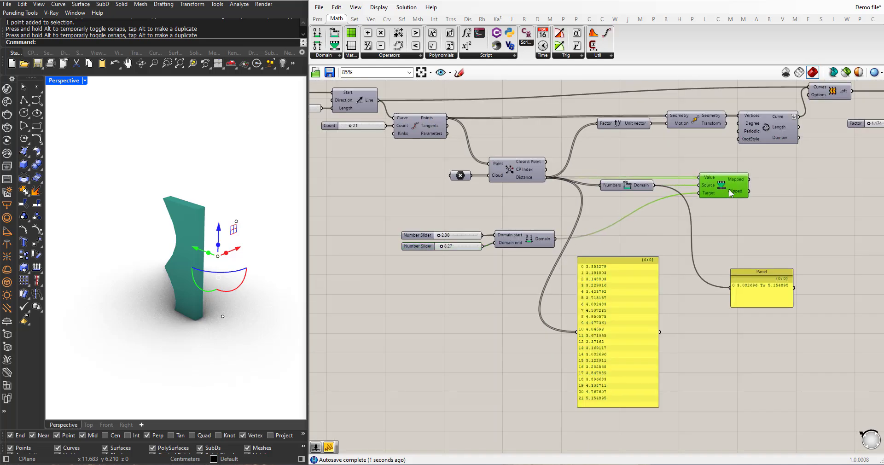
# Duplicate the distance panel and connect the copy to the Mapped output of Remap Numbers
pyautogui.scroll(-1, 728, 189)
pyautogui.scroll(2, 781, 271)
pyautogui.moveTo(723, 288); pyautogui.dragTo(673, 289)
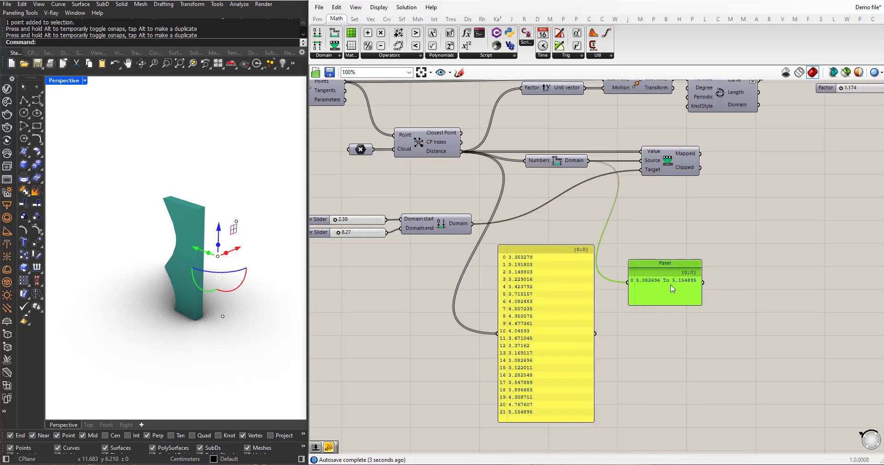
pyautogui.keyDown('alt'); pyautogui.moveTo(565, 299); pyautogui.dragTo(828, 287); pyautogui.keyUp('alt')
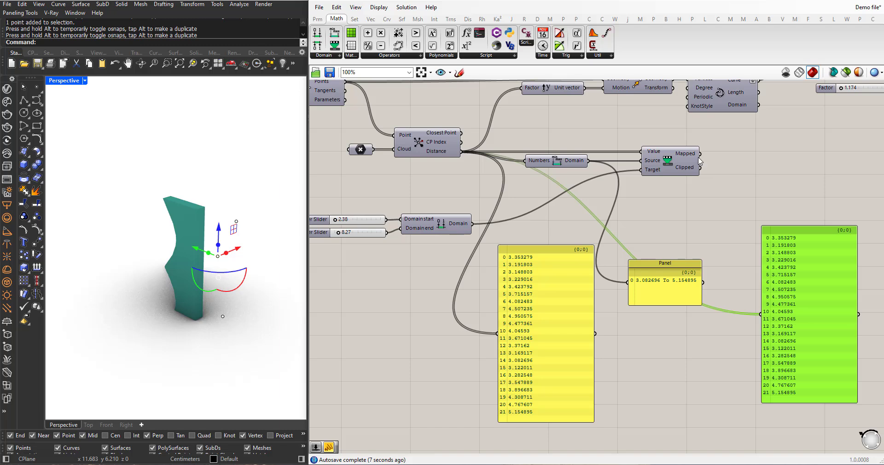
pyautogui.moveTo(701, 156); pyautogui.dragTo(761, 317)
# Arrange the Bounds panel below Remap Numbers and bring the mapped-values panel closer to the original distance panel
pyautogui.moveTo(662, 272); pyautogui.dragTo(660, 228)
pyautogui.moveTo(787, 269); pyautogui.dragTo(700, 251)
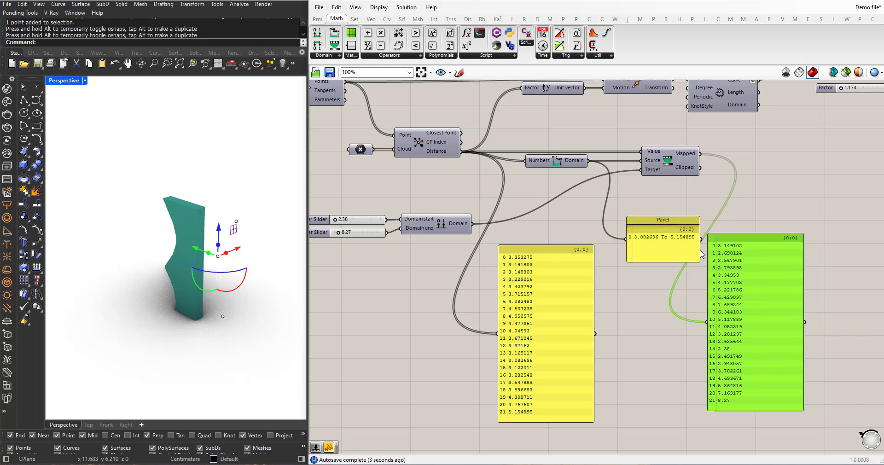
pyautogui.moveTo(663, 225); pyautogui.dragTo(638, 208)
pyautogui.moveTo(752, 283); pyautogui.dragTo(732, 291)
# Compare the original distances with the mapped values, checking both against the source bounds and the target domain
pyautogui.scroll(2, 606, 351)
pyautogui.moveTo(598, 339); pyautogui.dragTo(628, 308, button='right')
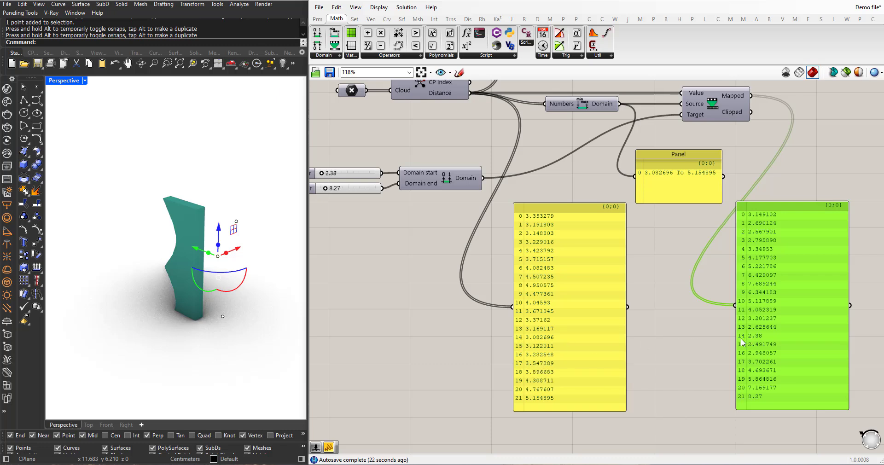
pyautogui.moveTo(741, 342); pyautogui.dragTo(752, 340, button='right')
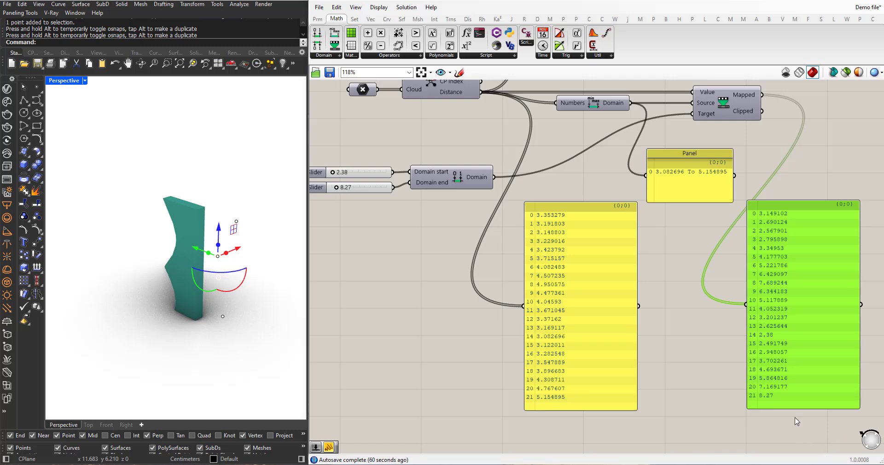
pyautogui.moveTo(687, 246); pyautogui.dragTo(725, 259, button='right')
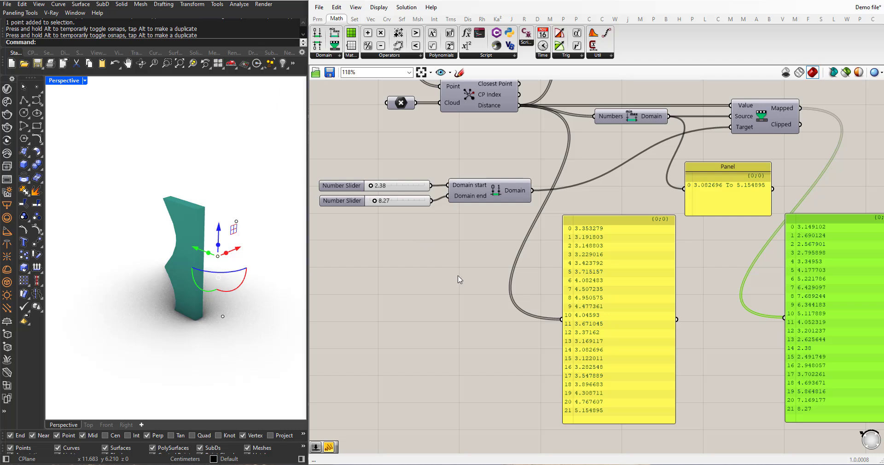
pyautogui.moveTo(460, 280); pyautogui.dragTo(451, 264, button='right')
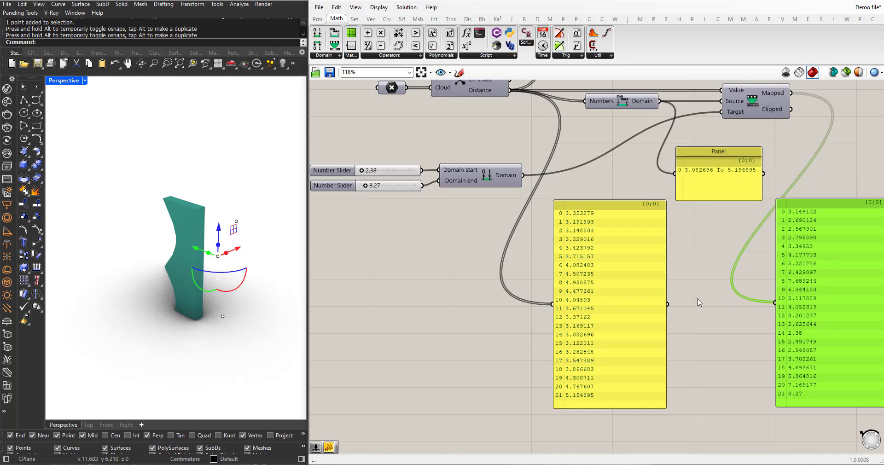
pyautogui.scroll(-2, 581, 332)
pyautogui.scroll(1, 581, 332)
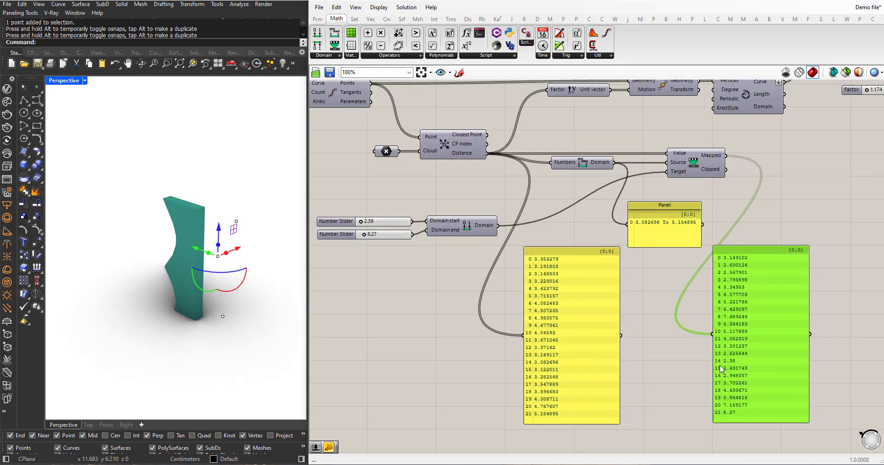
# Replace the raw distances at the Unit Y component's Factor input with the Mapped output of Remap Numbers
pyautogui.moveTo(689, 311); pyautogui.dragTo(692, 347, button='right')
pyautogui.moveTo(698, 233); pyautogui.dragTo(693, 286, button='right')
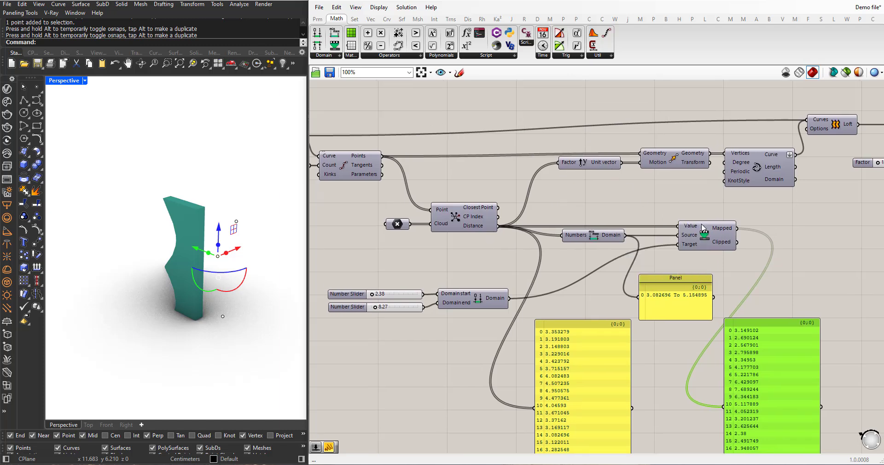
pyautogui.moveTo(737, 228); pyautogui.dragTo(558, 163)
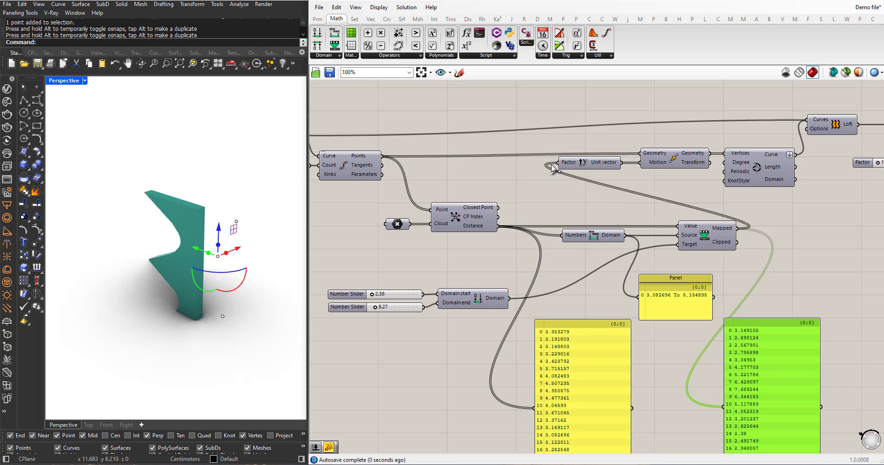
# View the wall from the side in the Perspective viewport to examine its remapped profile alongside the domain sliders
pyautogui.moveTo(466, 275); pyautogui.dragTo(503, 249, button='right')
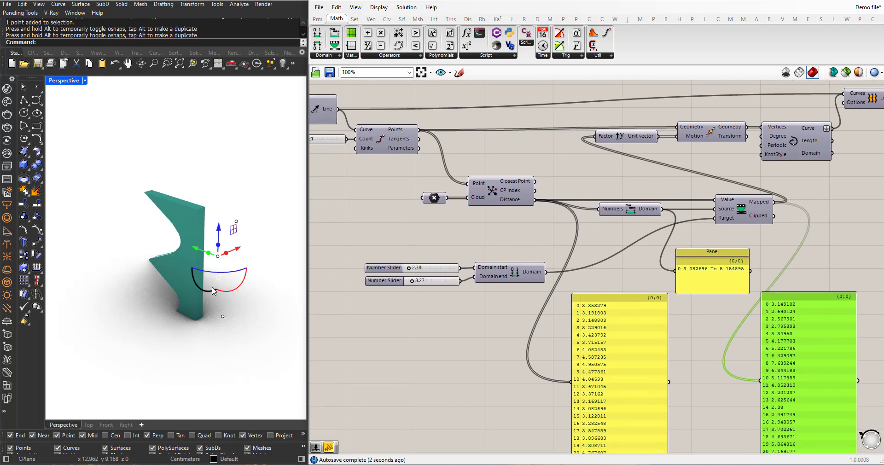
pyautogui.moveTo(214, 292); pyautogui.dragTo(266, 270, button='right')
pyautogui.moveTo(213, 279); pyautogui.dragTo(219, 265, button='right')
pyautogui.moveTo(591, 306); pyautogui.dragTo(592, 264, button='right')
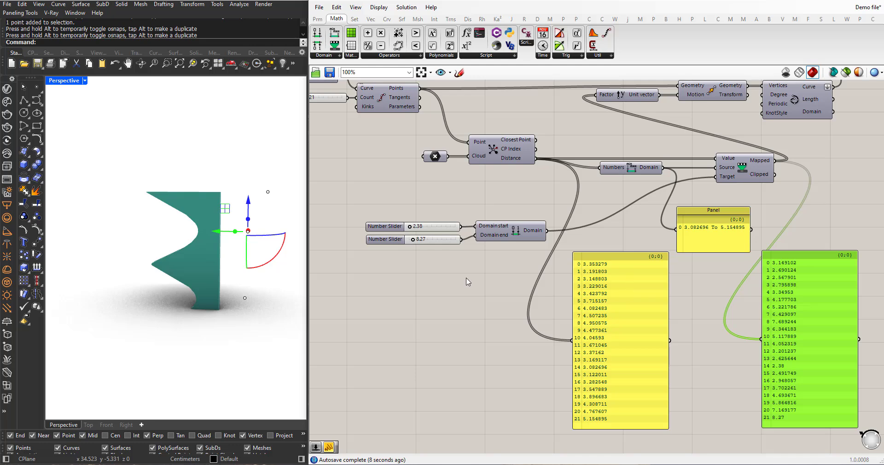
pyautogui.scroll(1, 407, 245)
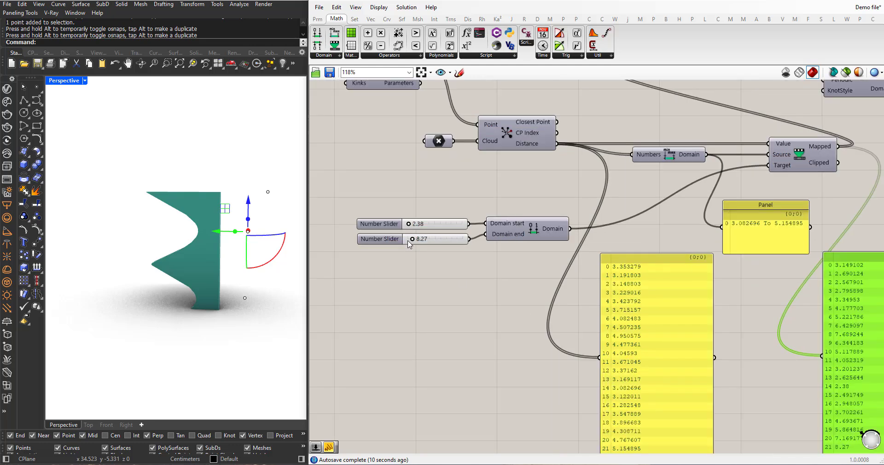
pyautogui.moveTo(194, 252); pyautogui.dragTo(209, 245, button='right')
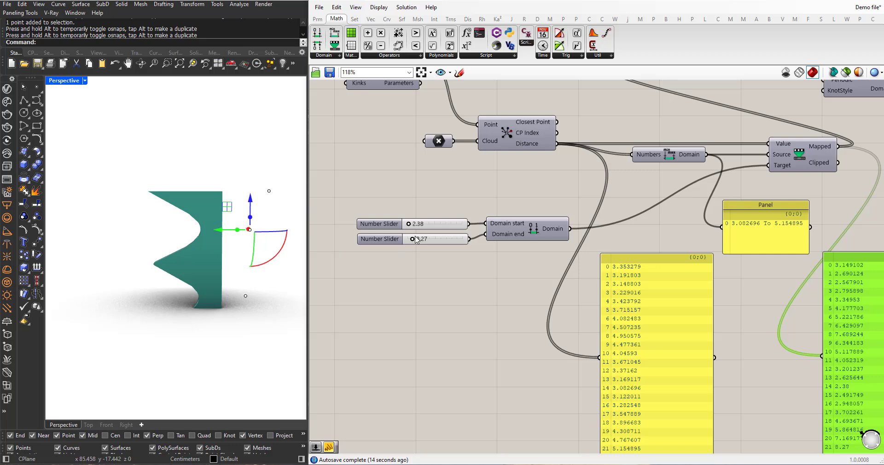
# Adjust the target domain sliders to a domain start of 2.75 and a domain end of 6.03
pyautogui.scroll(4, 417, 239)
pyautogui.moveTo(411, 238); pyautogui.dragTo(406, 236)
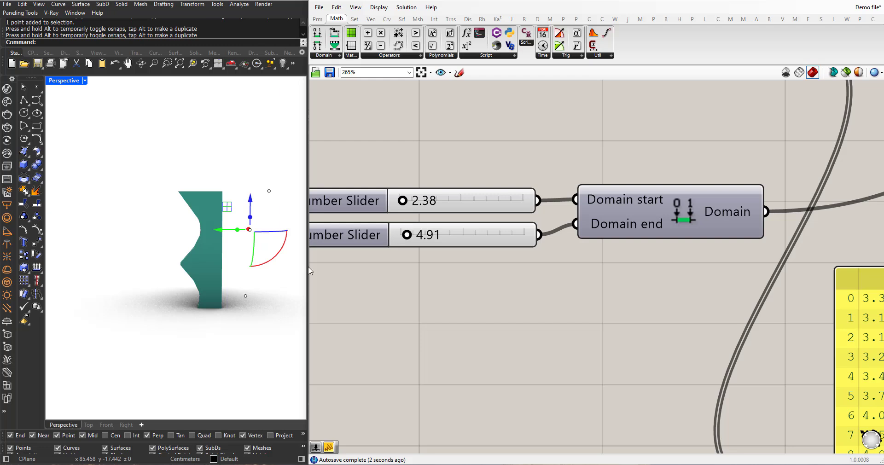
pyautogui.moveTo(256, 275); pyautogui.dragTo(261, 254, button='right')
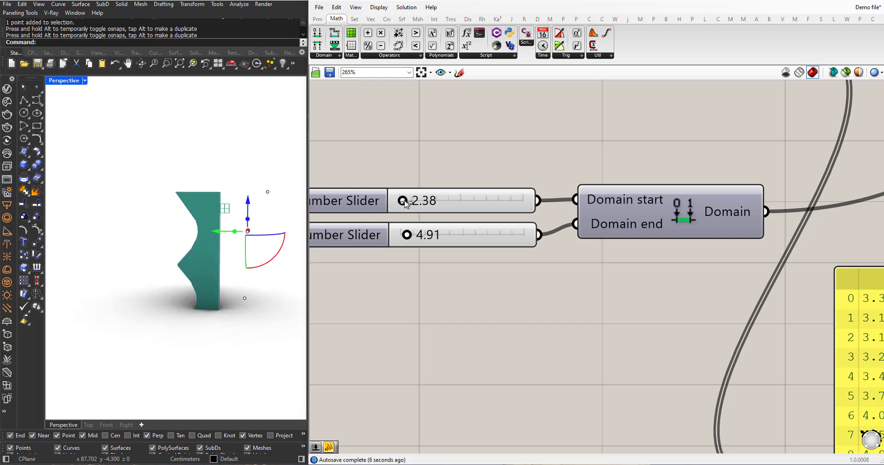
pyautogui.moveTo(404, 203); pyautogui.dragTo(405, 203)
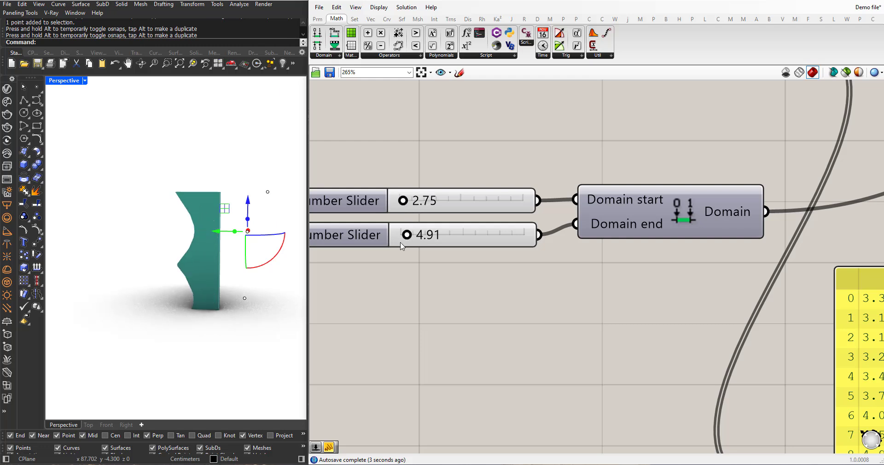
pyautogui.moveTo(407, 235); pyautogui.dragTo(409, 238)
# Lower the middle attractor point and move it farther away from the wall in the Perspective viewport
pyautogui.moveTo(281, 304); pyautogui.dragTo(267, 298, button='right')
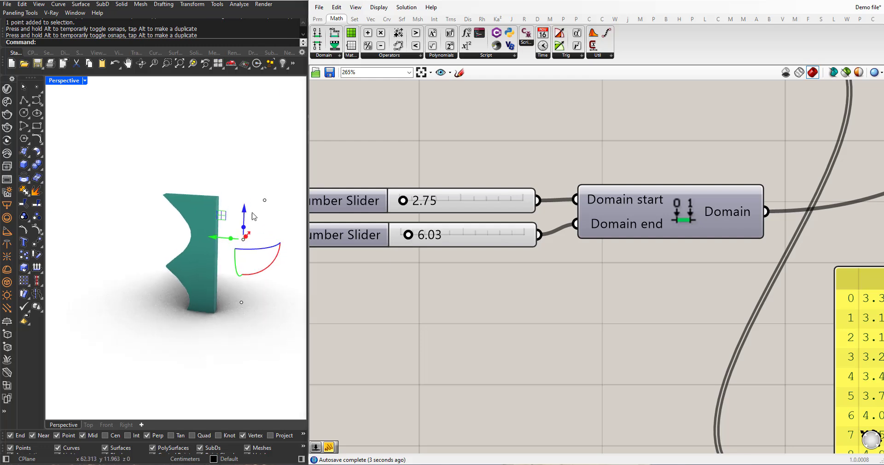
pyautogui.moveTo(244, 211); pyautogui.dragTo(244, 232)
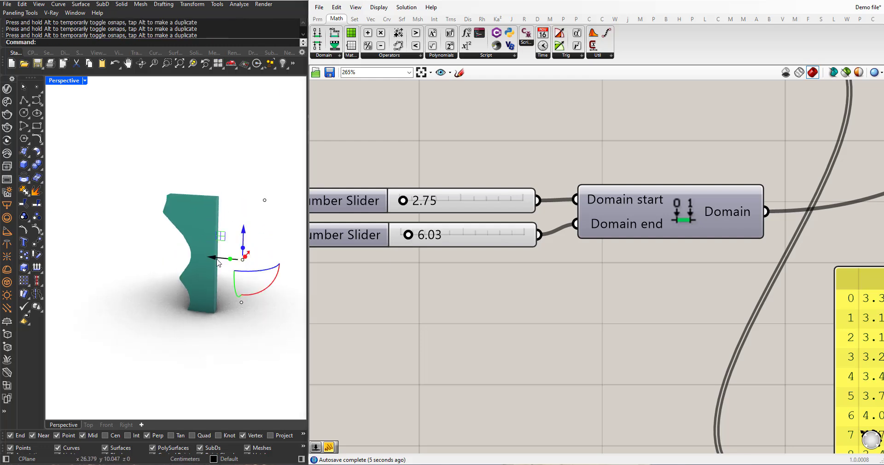
pyautogui.moveTo(218, 262); pyautogui.dragTo(256, 265)
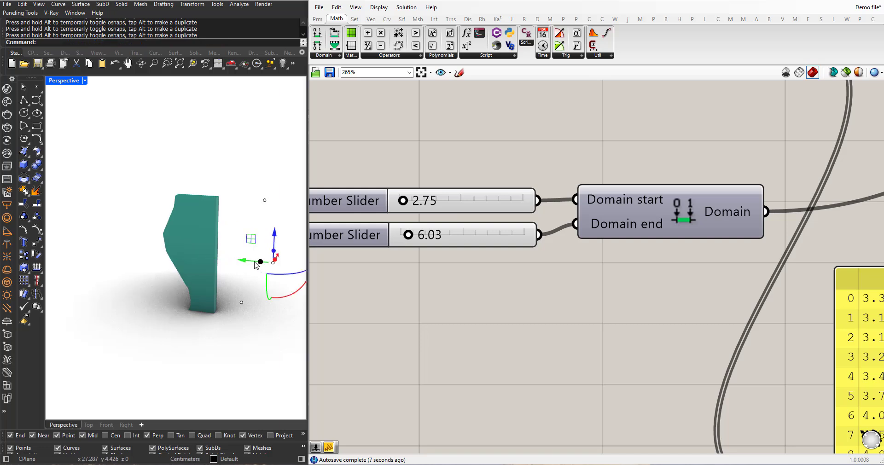
# Lower the uppermost attractor point and move it closer to the wall, checking the new profile from the side
pyautogui.click(265, 200)
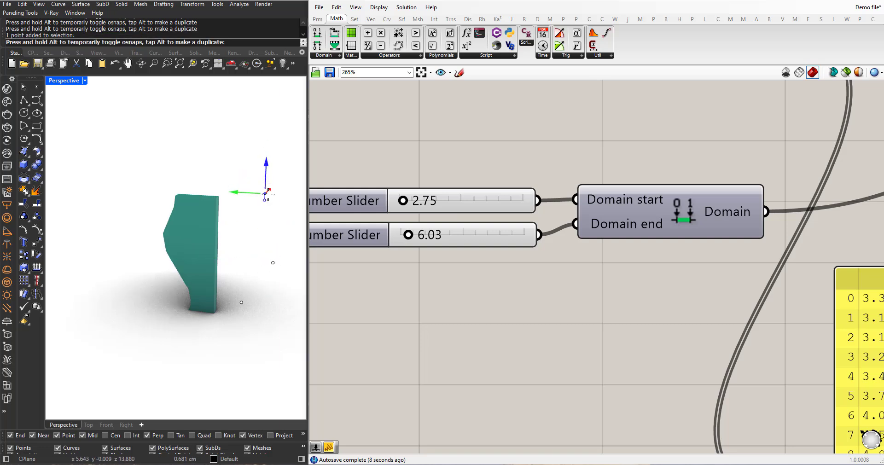
pyautogui.moveTo(265, 193); pyautogui.dragTo(264, 220)
pyautogui.moveTo(241, 224); pyautogui.dragTo(216, 222)
pyautogui.moveTo(250, 269); pyautogui.dragTo(248, 323, button='right')
pyautogui.scroll(3, 250, 295)
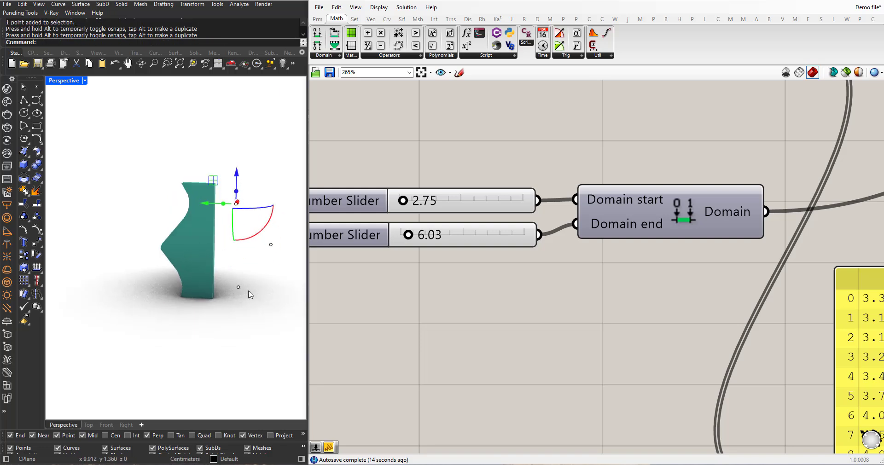
# Move the lowest attractor point horizontally away from the base of the wall
pyautogui.scroll(-4, 241, 313)
pyautogui.moveTo(437, 307); pyautogui.dragTo(476, 306, button='right')
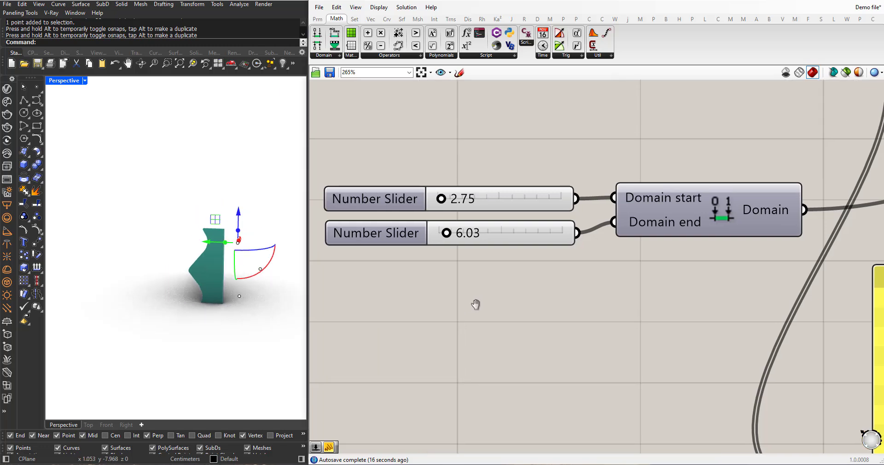
pyautogui.moveTo(216, 320); pyautogui.dragTo(206, 332, button='right')
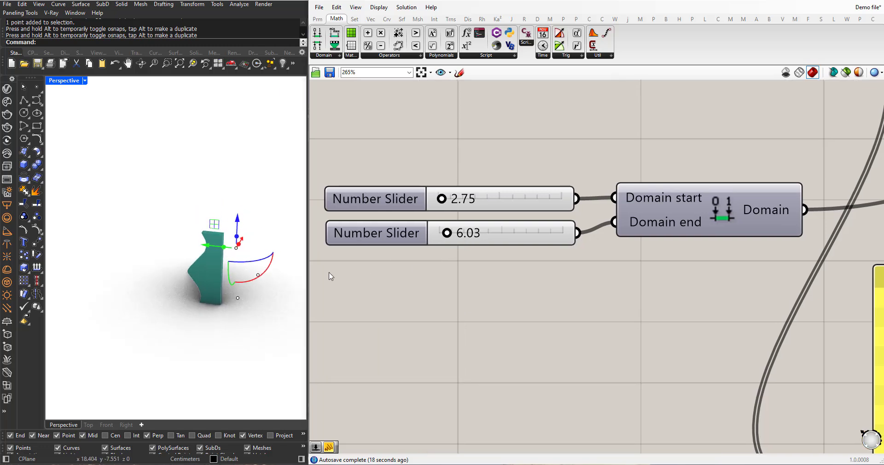
pyautogui.moveTo(236, 269); pyautogui.dragTo(242, 265, button='right')
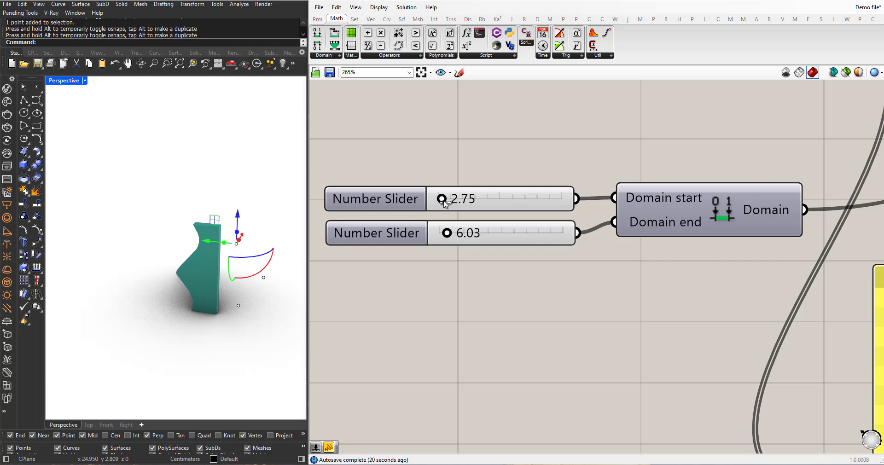
pyautogui.click(238, 313)
pyautogui.click(238, 306)
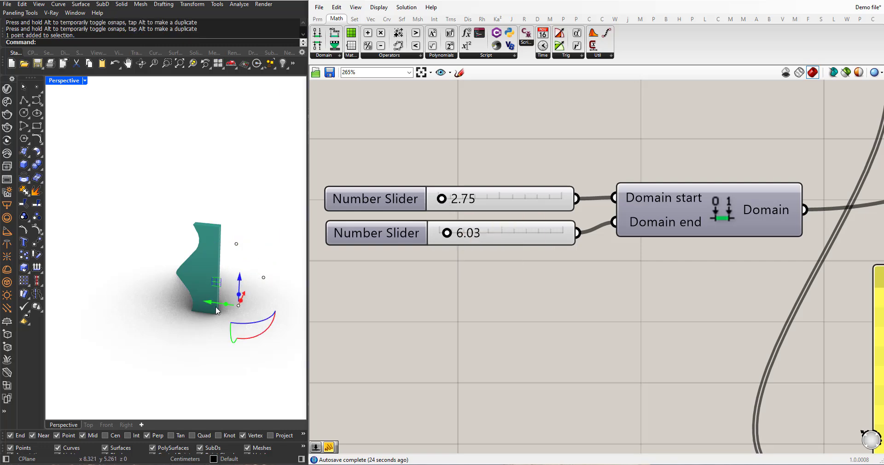
pyautogui.moveTo(211, 303); pyautogui.dragTo(250, 304)
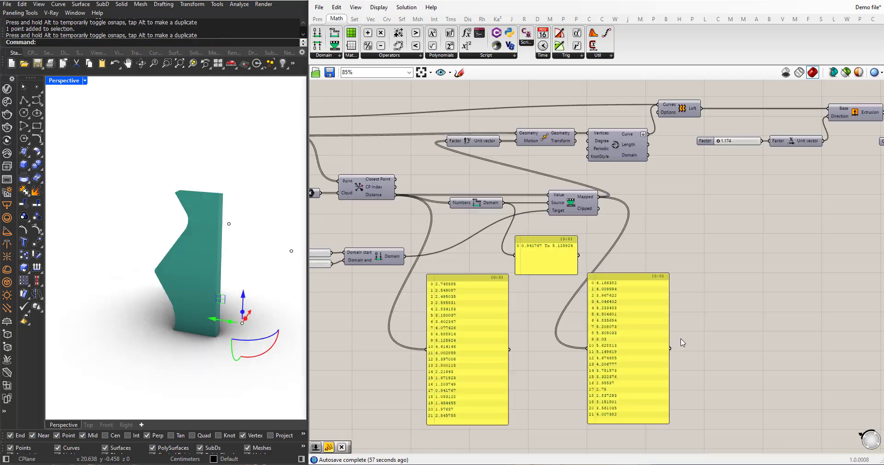
# Delete the original-distance, source-bounds and mapped-values panels from the canvas
pyautogui.moveTo(589, 345); pyautogui.dragTo(588, 361, button='right')
pyautogui.moveTo(710, 375); pyautogui.dragTo(458, 278)
pyautogui.press('Delete')
pyautogui.scroll(-2, 466, 323)
pyautogui.scroll(4, 499, 237)
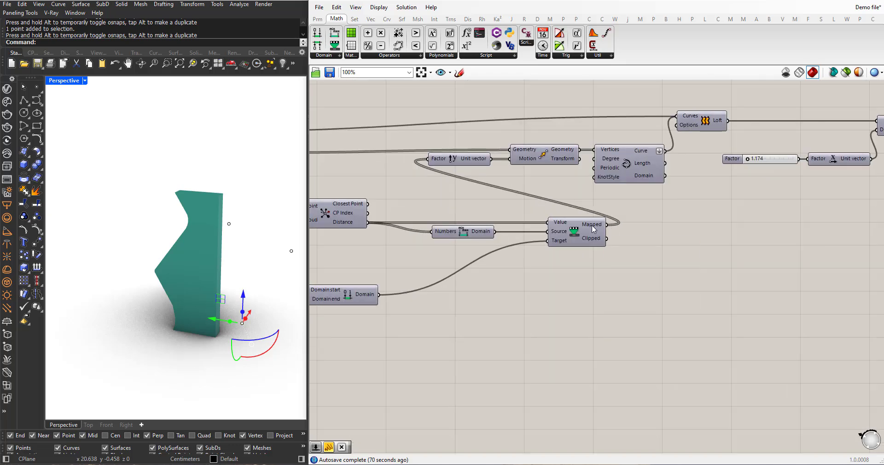
# Add a Multiplication component beside Remap Numbers and connect the Mapped output to its A input
pyautogui.moveTo(426, 273); pyautogui.dragTo(507, 249, button='right')
pyautogui.moveTo(412, 286); pyautogui.dragTo(456, 278, button='right')
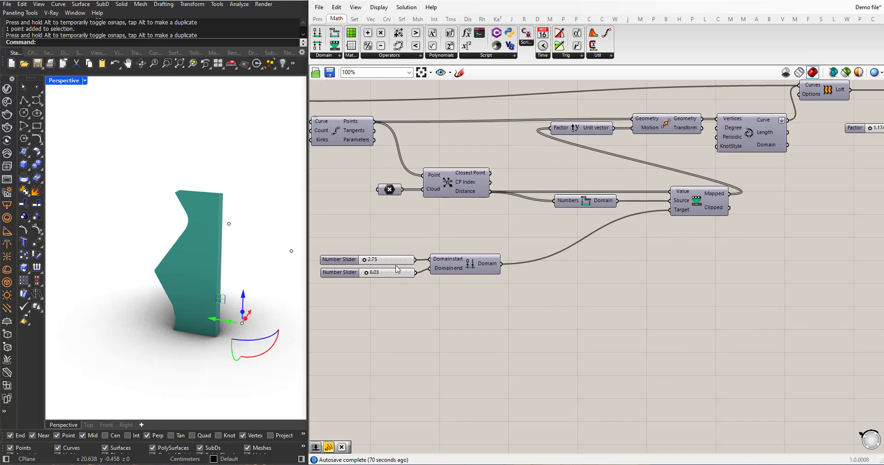
pyautogui.moveTo(449, 318); pyautogui.dragTo(446, 340, button='right')
pyautogui.moveTo(638, 283); pyautogui.dragTo(547, 317, button='right')
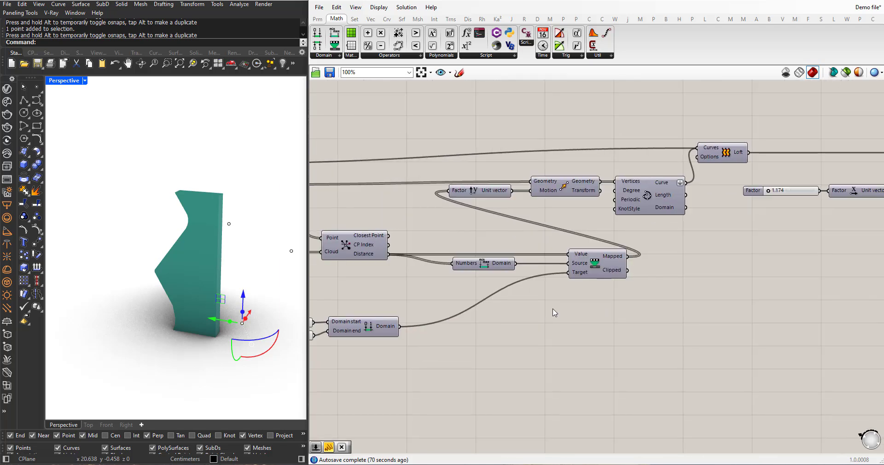
pyautogui.moveTo(495, 336); pyautogui.dragTo(510, 325, button='right')
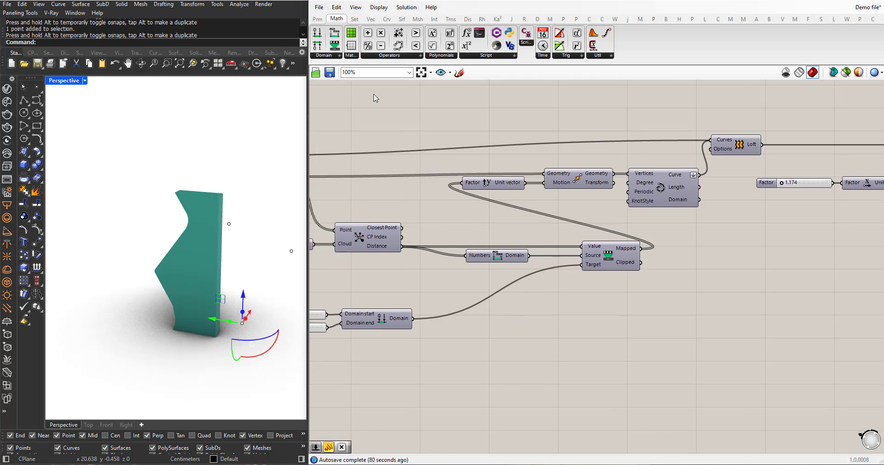
pyautogui.moveTo(381, 33); pyautogui.dragTo(705, 307)
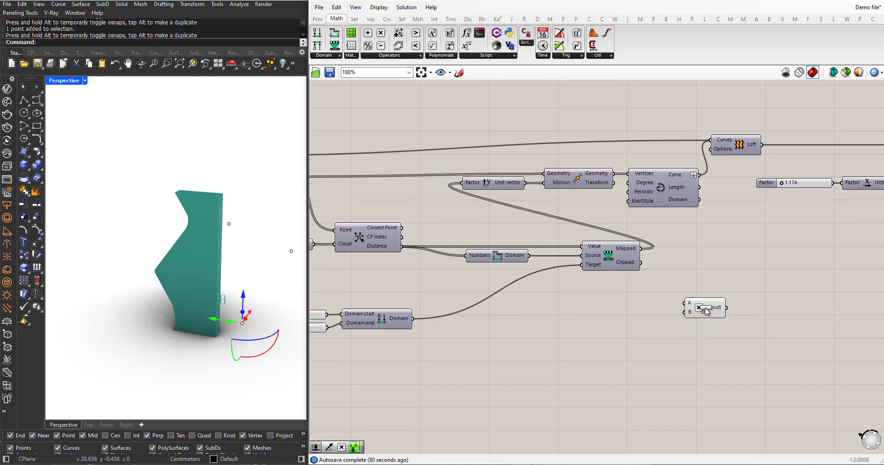
pyautogui.moveTo(642, 249); pyautogui.dragTo(685, 302)
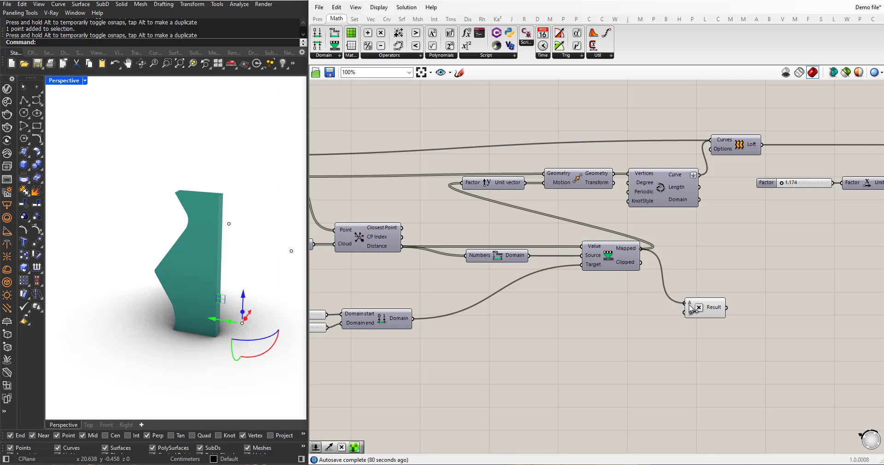
# Create a three-decimal number slider ranging from 0.000 to 6 and place it beside the Multiplication component
pyautogui.doubleClick(535, 364)
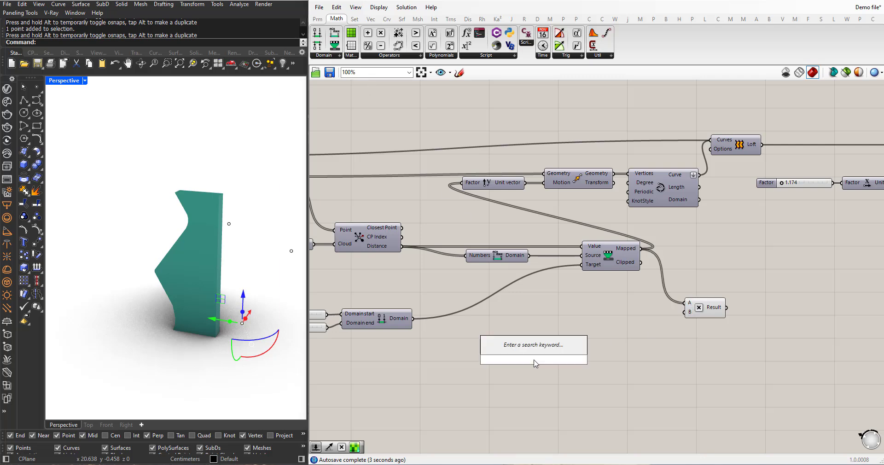
pyautogui.write('0.000<')
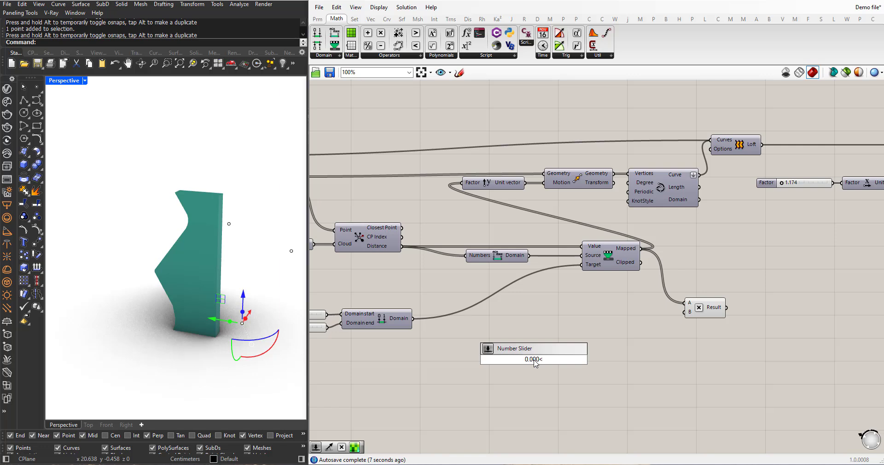
pyautogui.write('6')
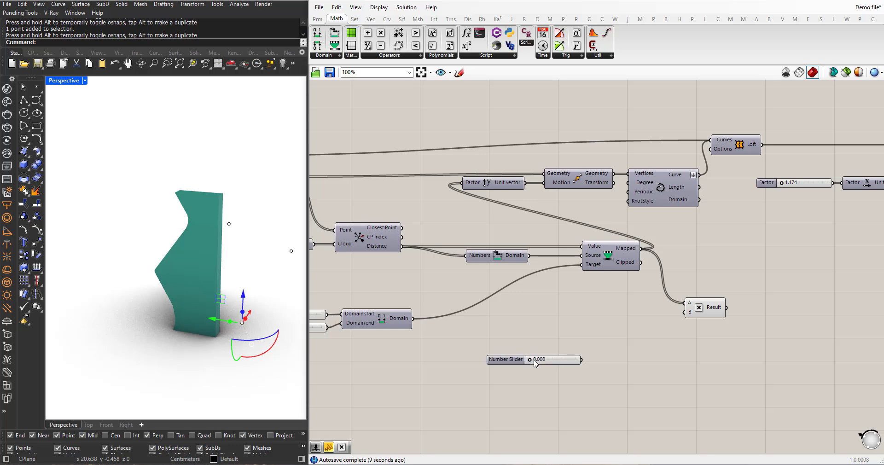
pyautogui.press('Return')
pyautogui.moveTo(541, 349); pyautogui.dragTo(595, 319)
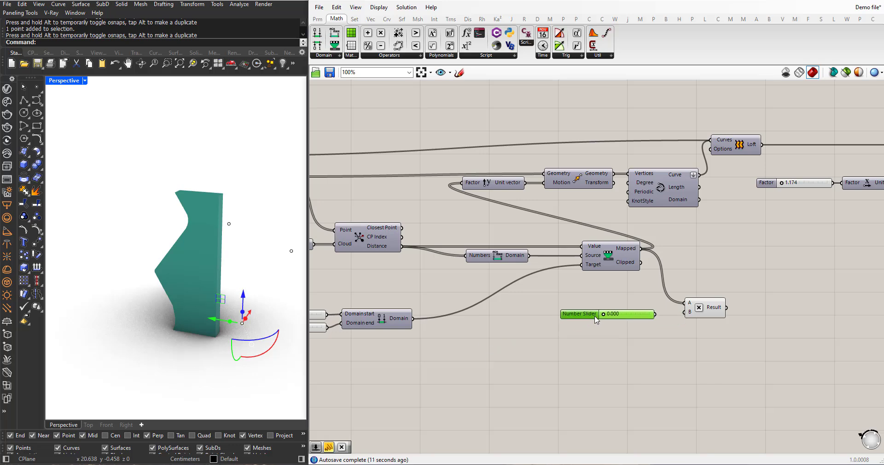
# Set the new slider to 1.000 and move it closer to the Multiplication component's inputs
pyautogui.scroll(3, 609, 320)
pyautogui.doubleClick(610, 311)
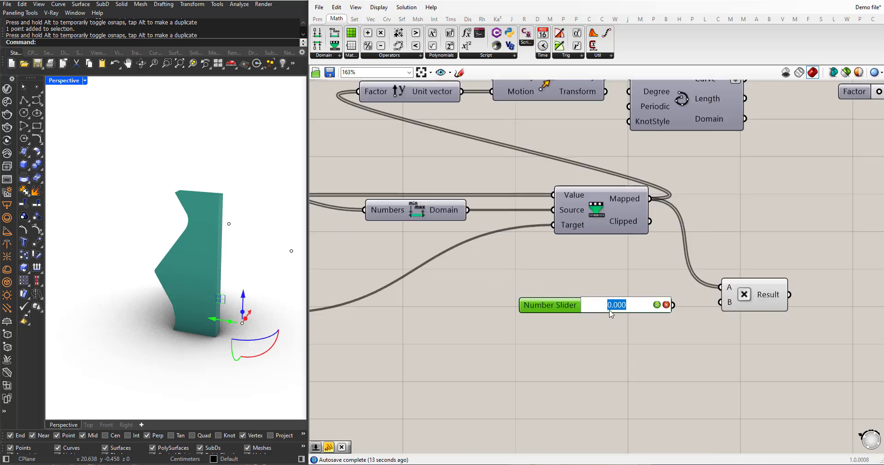
pyautogui.write('1')
pyautogui.click(656, 304)
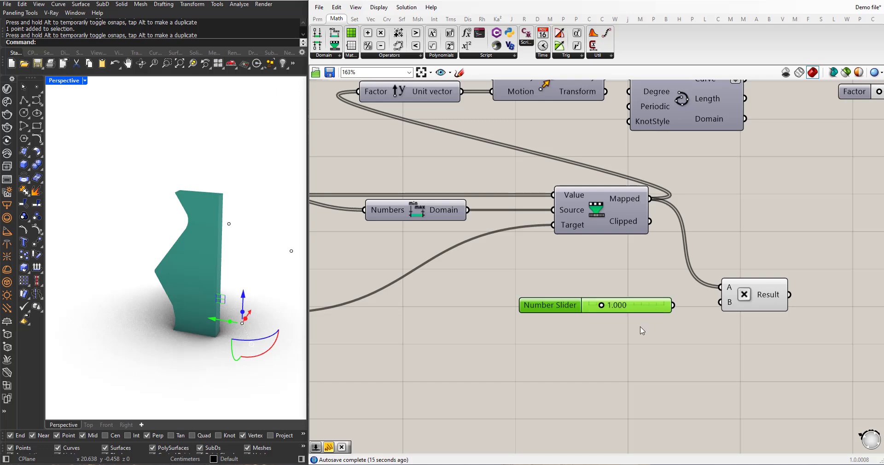
pyautogui.moveTo(566, 310); pyautogui.dragTo(588, 310)
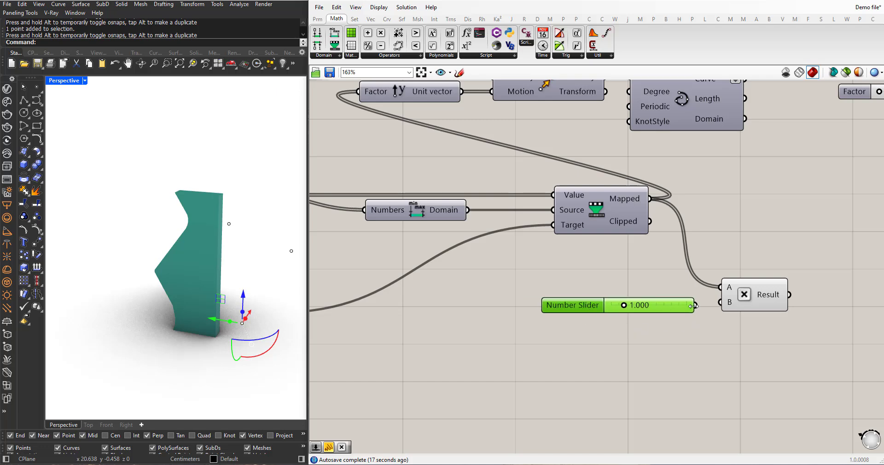
# Connect the new slider to Multiplication's B input and the Result output to the Unit Y component's Factor input
pyautogui.moveTo(695, 304); pyautogui.dragTo(460, 190)
pyautogui.scroll(-3, 721, 318)
pyautogui.scroll(2, 633, 317)
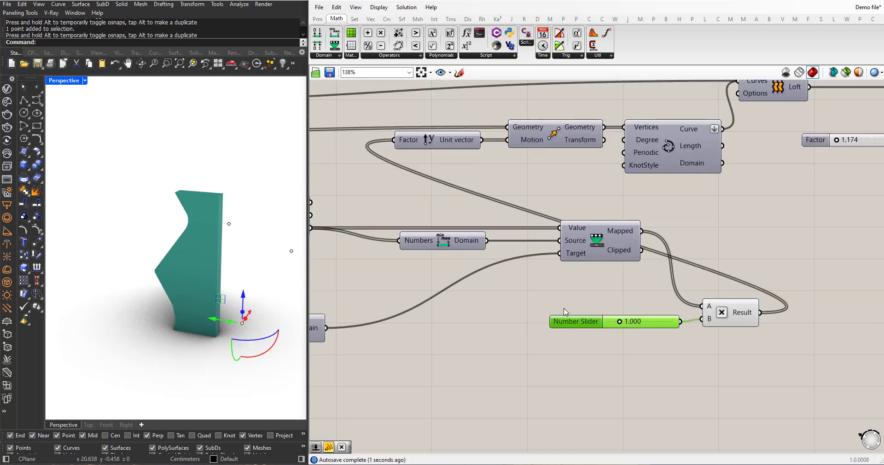
# Set the multiplier slider to 0.707 to scale down the wall's deformation
pyautogui.scroll(-2, 602, 262)
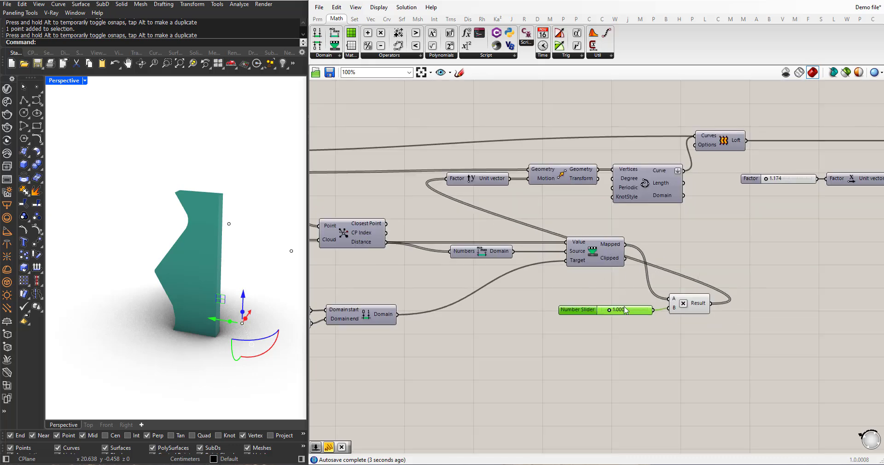
pyautogui.scroll(5, 625, 310)
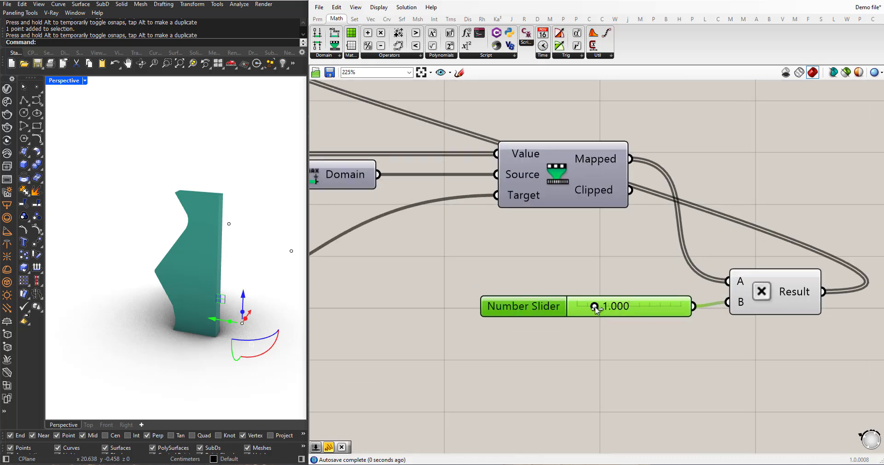
pyautogui.moveTo(595, 307)
pyautogui.mouseDown()
pyautogui.moveTo(610, 307)
pyautogui.moveTo(591, 304)
pyautogui.mouseUp()
pyautogui.scroll(-5, 576, 341)
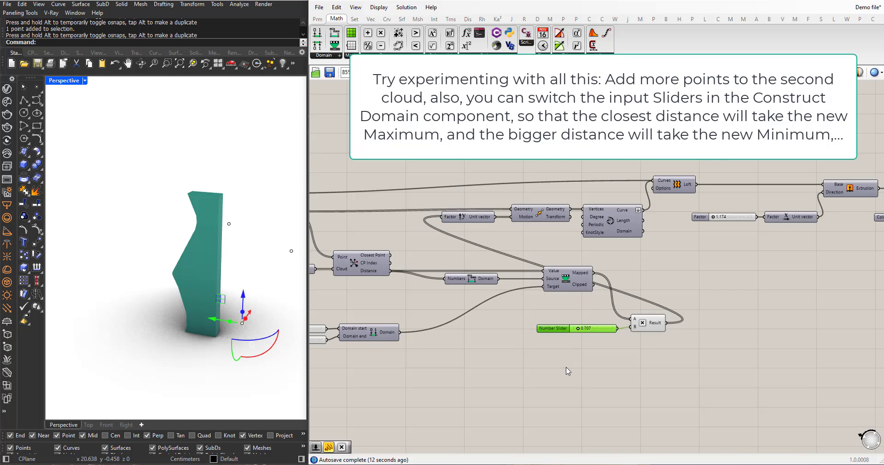
# Move the Construct Domain component and its two sliders together to just below the Bounds component, near Remap Numbers
pyautogui.moveTo(567, 371); pyautogui.dragTo(580, 362, button='right')
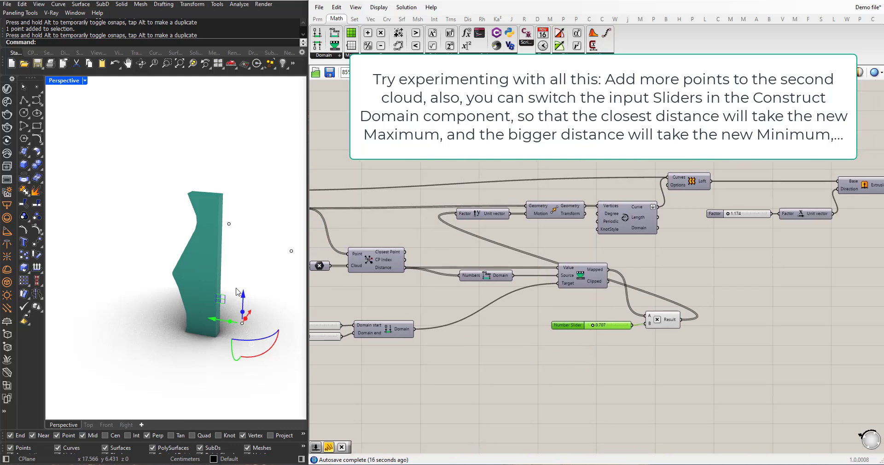
pyautogui.moveTo(240, 253); pyautogui.dragTo(223, 264, button='right')
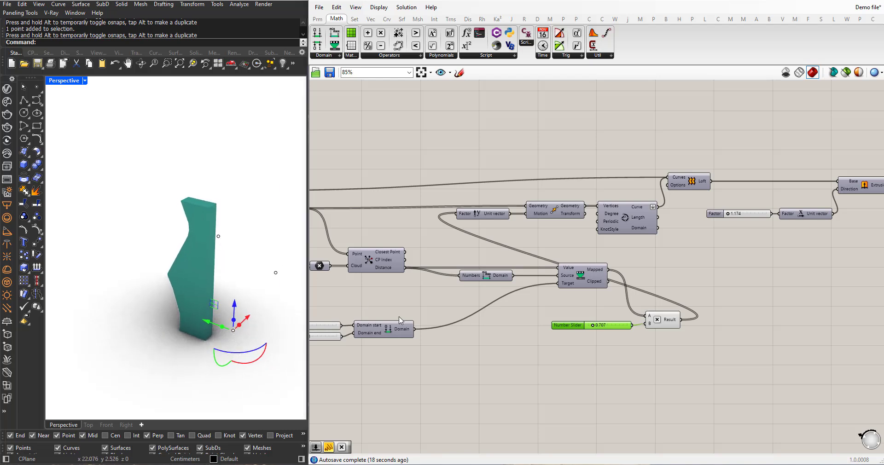
pyautogui.moveTo(510, 353); pyautogui.dragTo(535, 340, button='right')
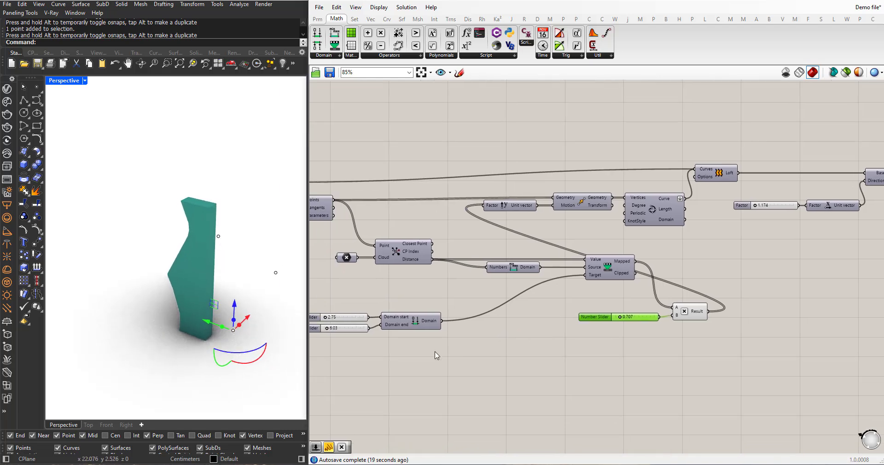
pyautogui.moveTo(436, 355); pyautogui.dragTo(323, 308)
pyautogui.moveTo(403, 327); pyautogui.dragTo(506, 299)
pyautogui.click(545, 332)
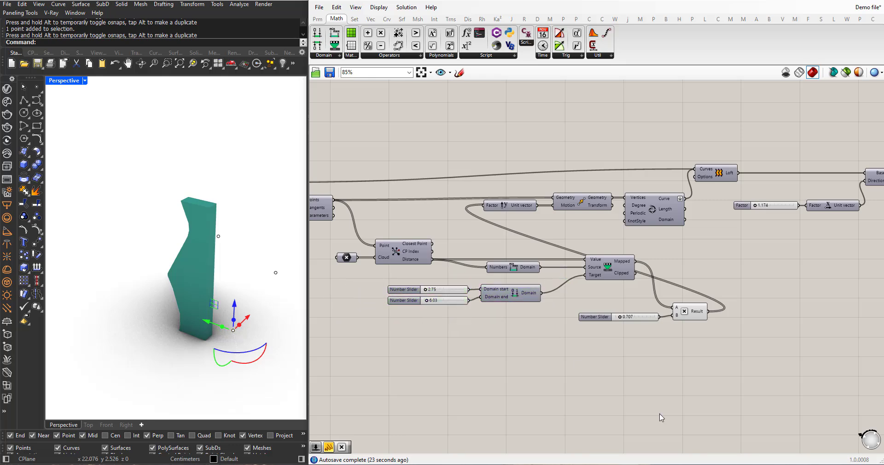